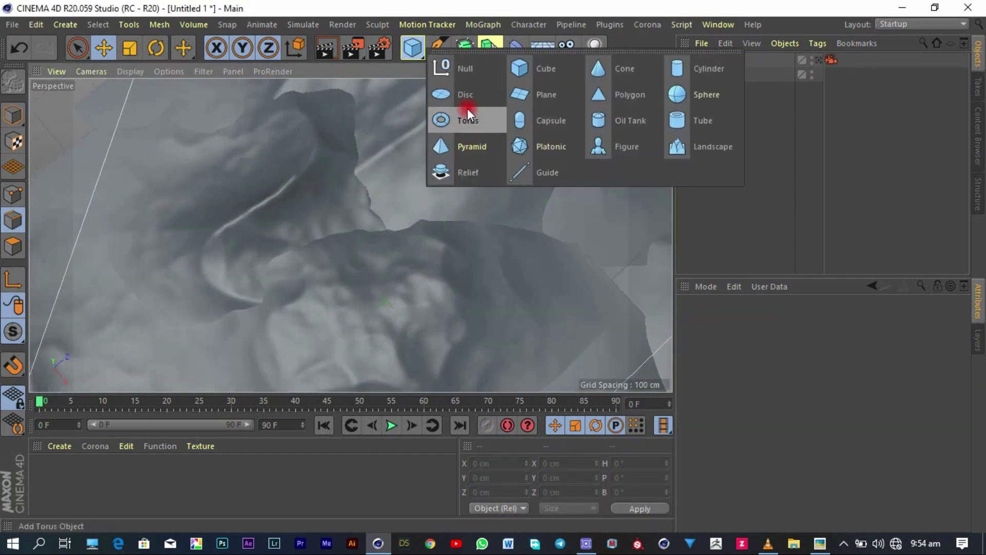
- Add a torus, then open a reference scene and select its Forester Rock and Subdivision Surface objects
{"action": "left_click", "coordinate": [468, 113]}
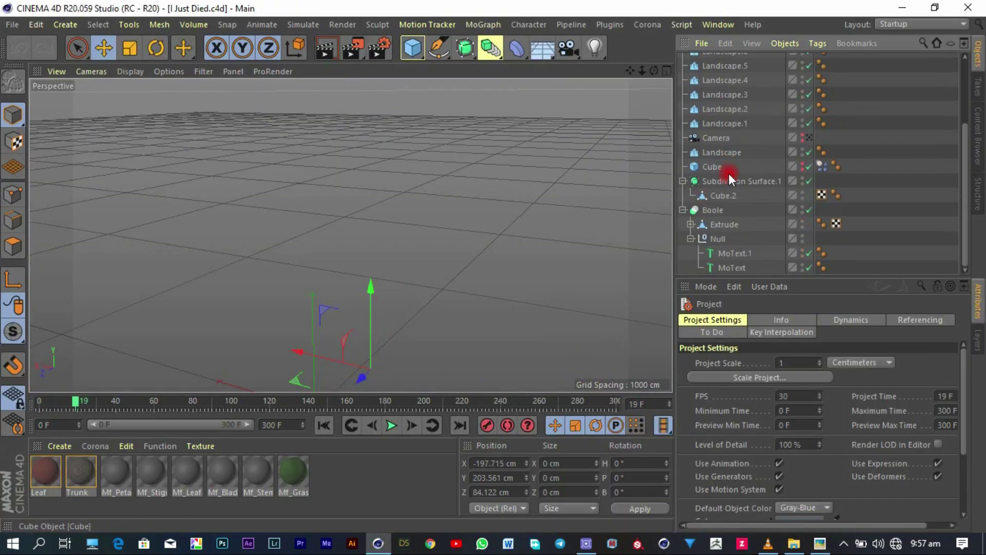
{"action": "left_click", "coordinate": [725, 176]}
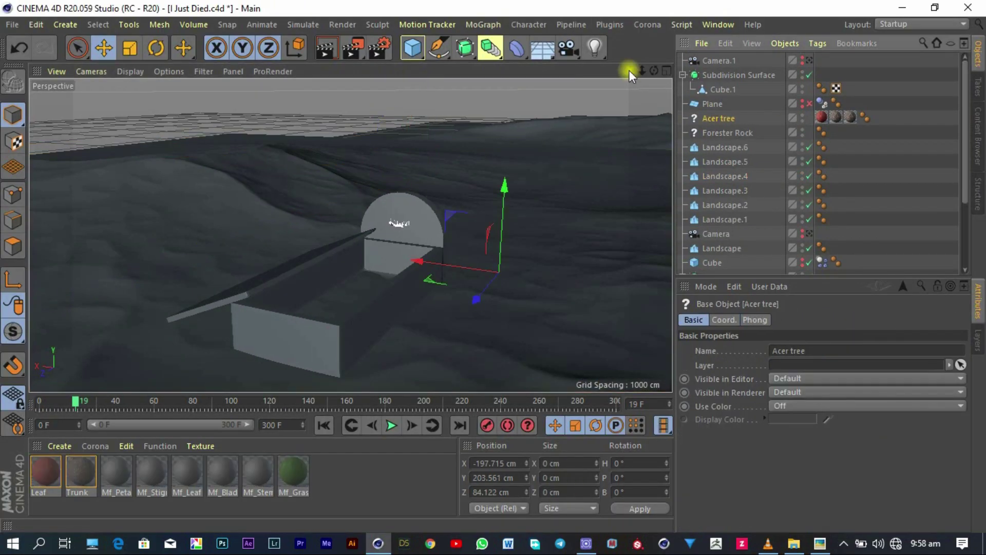
{"action": "left_click", "coordinate": [369, 309]}
{"action": "left_click", "coordinate": [612, 273]}
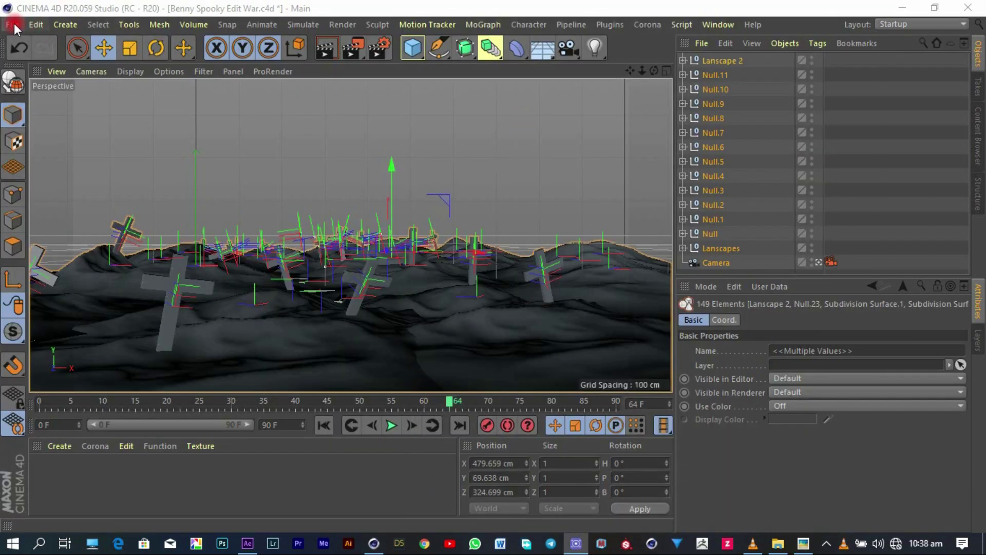
- Export the Cinema 4D graveyard as an OBJ file and create a 1280×720 composition
{"action": "left_click", "coordinate": [13, 25]}
{"action": "left_click", "coordinate": [275, 534]}
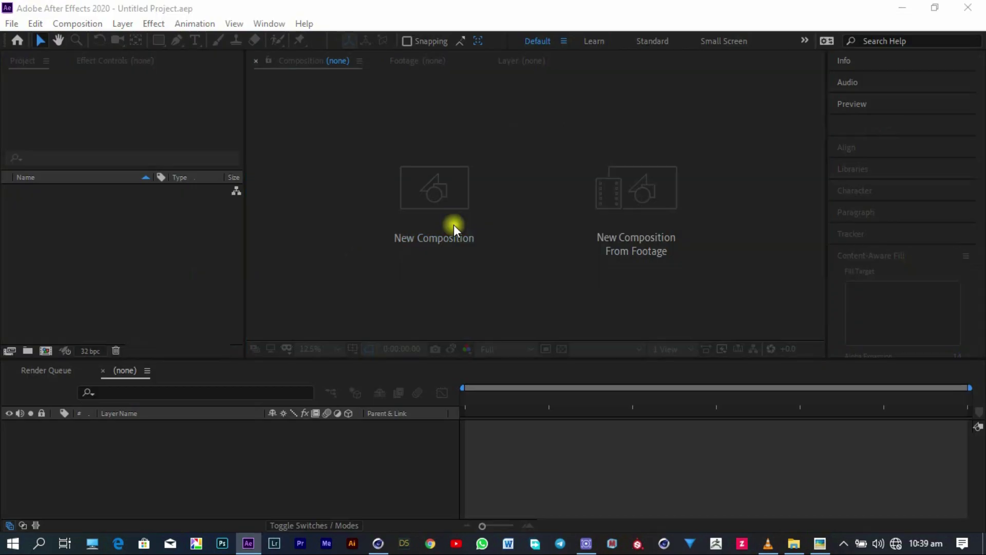
{"action": "left_click", "coordinate": [454, 224]}
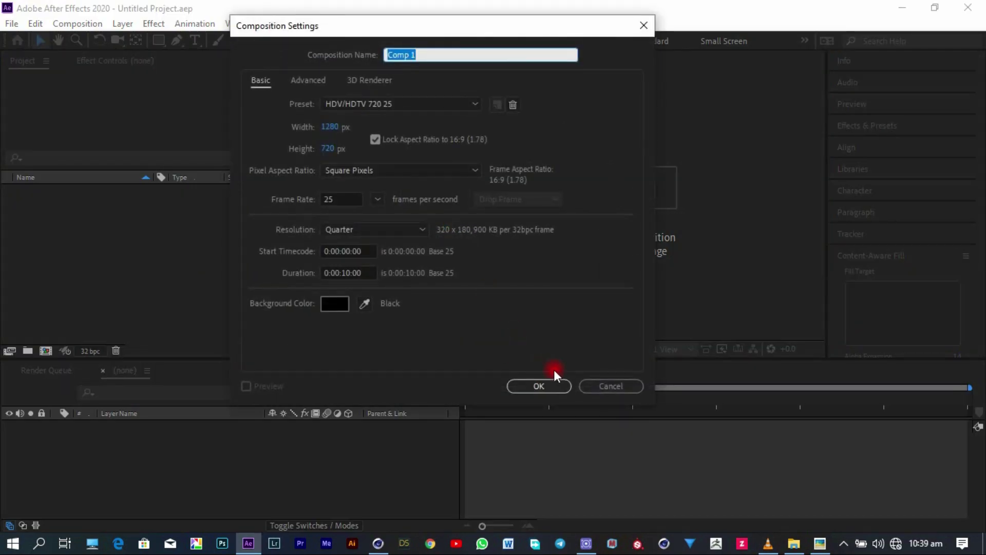
{"action": "left_click", "coordinate": [539, 386]}
- Add a new solid layer and apply the Video Copilot Element effect to it
{"action": "right_click", "coordinate": [304, 452]}
{"action": "mouse_move", "coordinate": [391, 293]}
{"action": "left_click", "coordinate": [537, 334]}
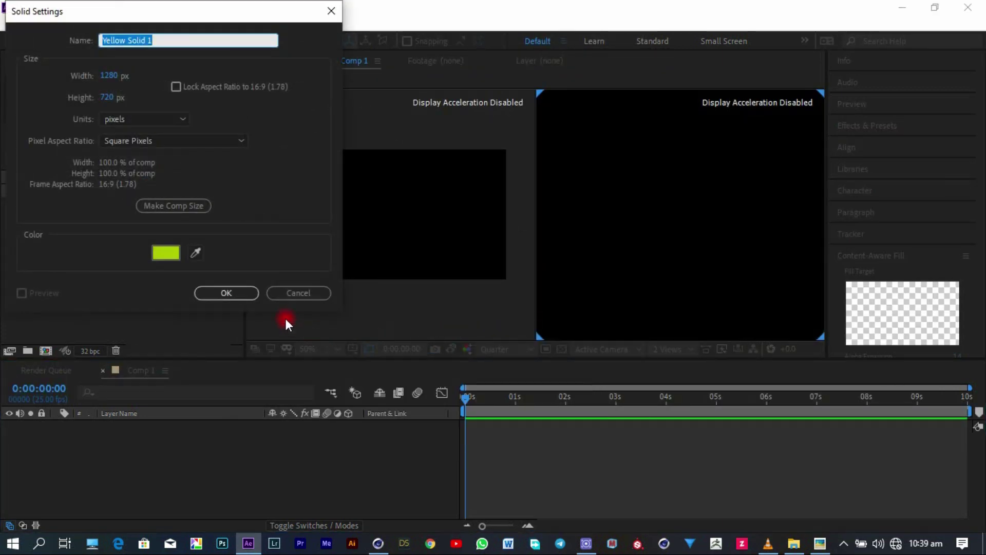
{"action": "left_click", "coordinate": [253, 294]}
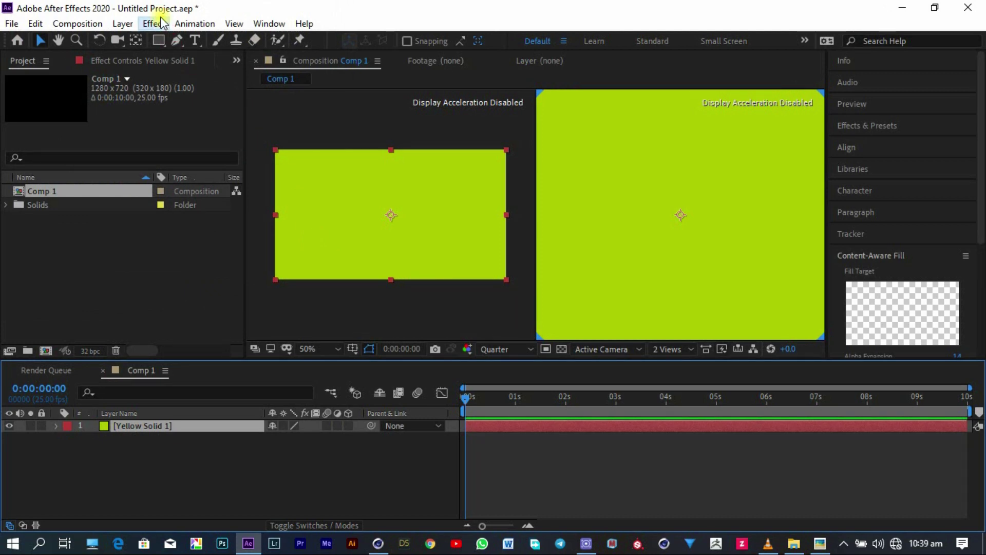
{"action": "left_click", "coordinate": [161, 23]}
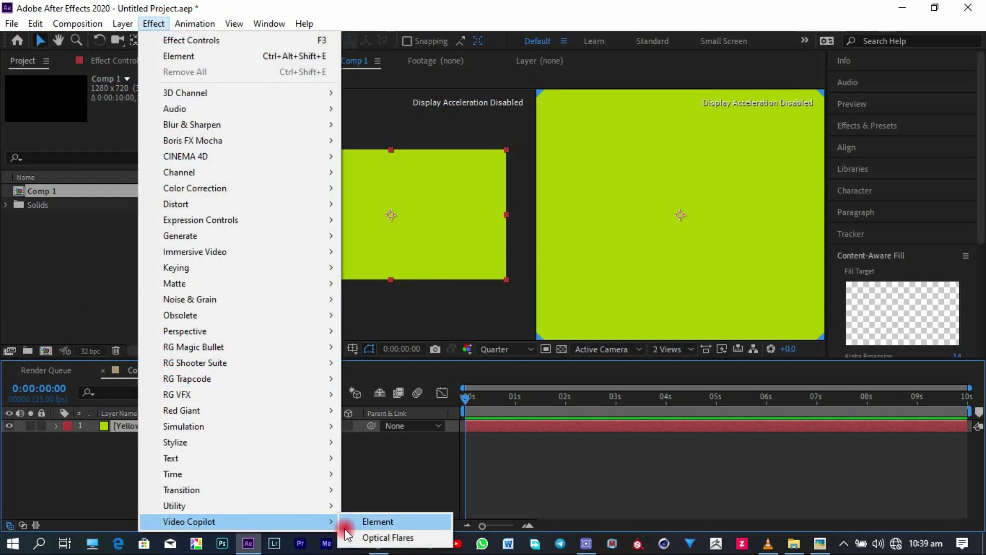
{"action": "left_click", "coordinate": [359, 528]}
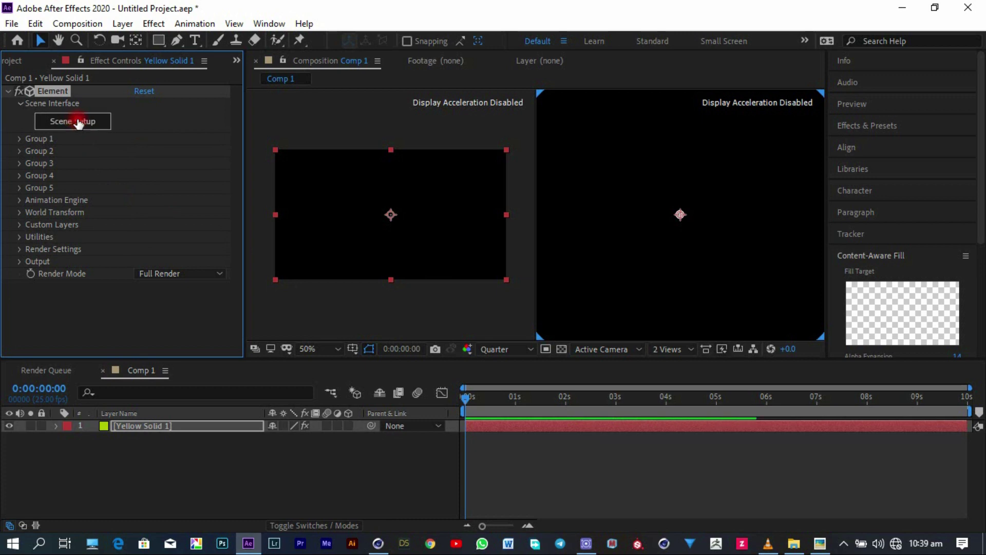
- Import Benny Spooky Edit War.obj through Element's Scene Setup and preview it close on the terrain
{"action": "left_click", "coordinate": [72, 129]}
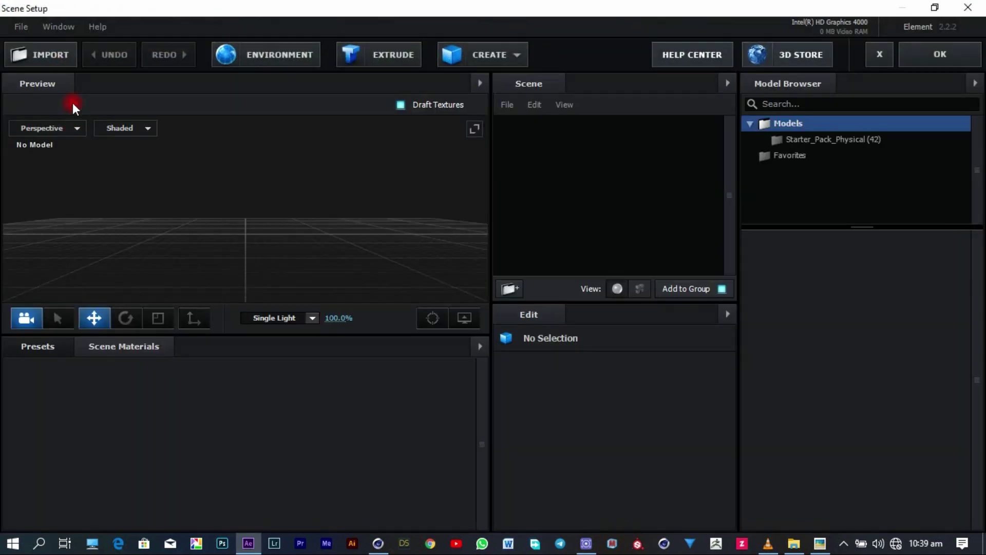
{"action": "left_click", "coordinate": [32, 60]}
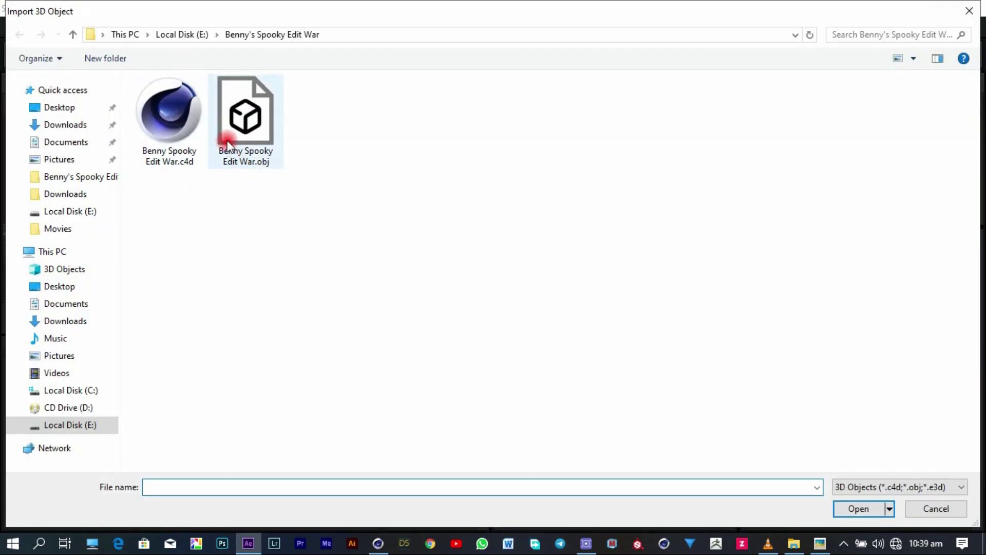
{"action": "double_click", "coordinate": [227, 140]}
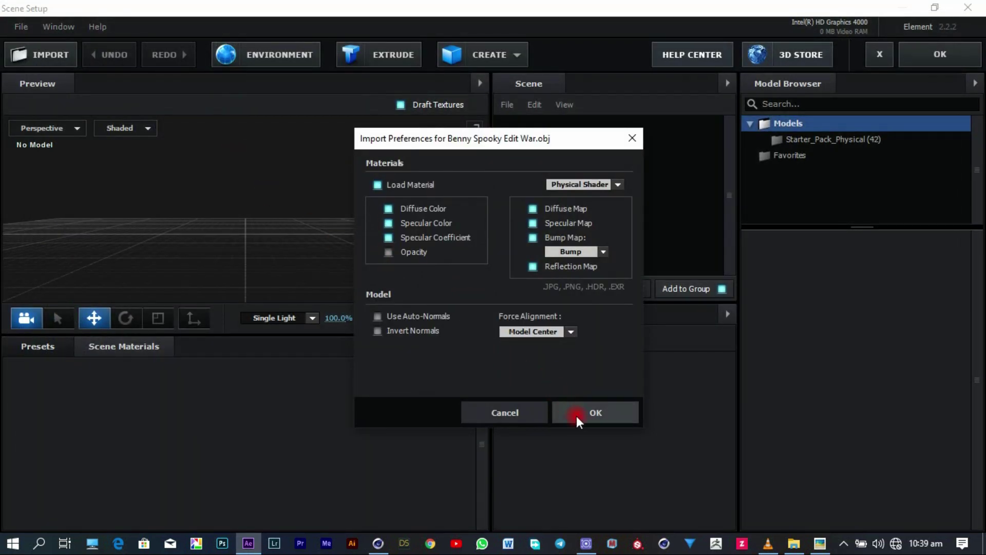
{"action": "left_click", "coordinate": [576, 414]}
{"action": "left_click", "coordinate": [464, 318]}
{"action": "left_click_drag", "start_coordinate": [231, 235], "coordinate": [252, 210]}
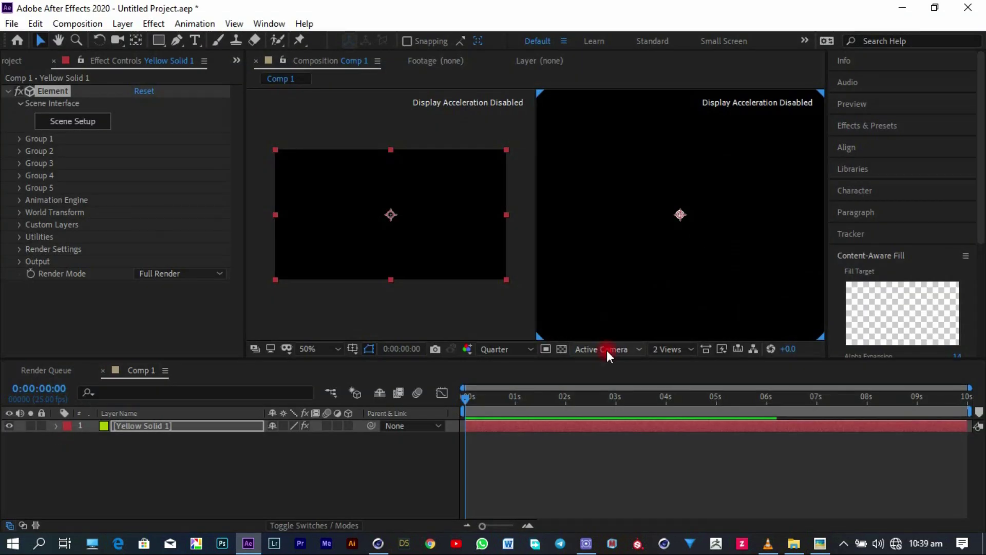
- Add a new camera layer, Camera 1, with default settings
{"action": "right_click", "coordinate": [138, 298]}
{"action": "mouse_move", "coordinate": [215, 313]}
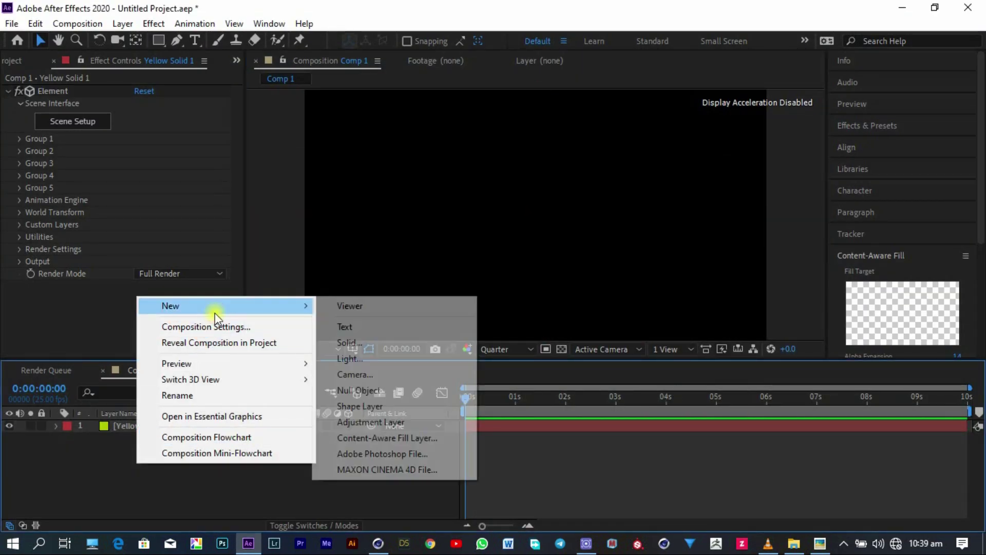
{"action": "left_click", "coordinate": [344, 376]}
{"action": "left_click", "coordinate": [416, 349]}
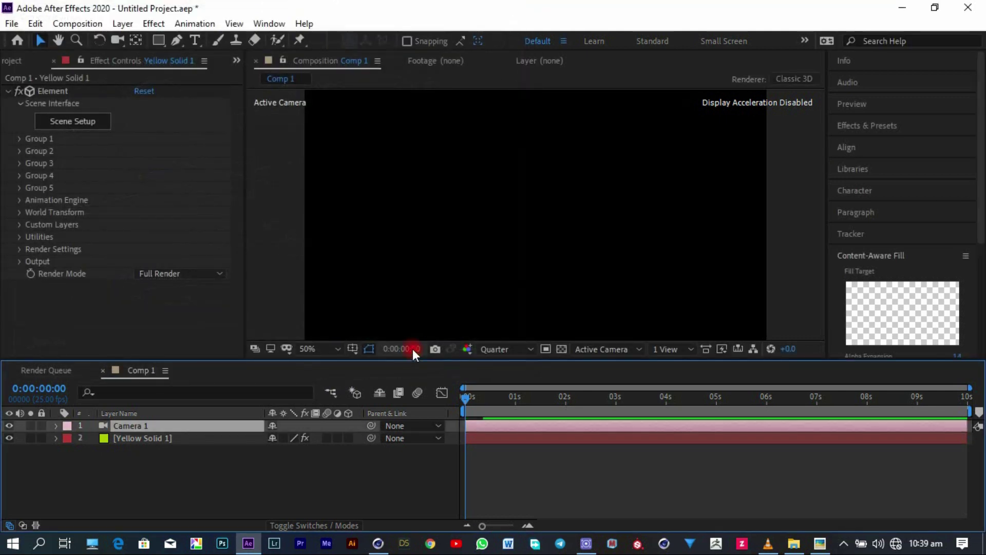
- Set a two-view layout showing Camera 1 beside a second angle
{"action": "key", "text": "F11"}
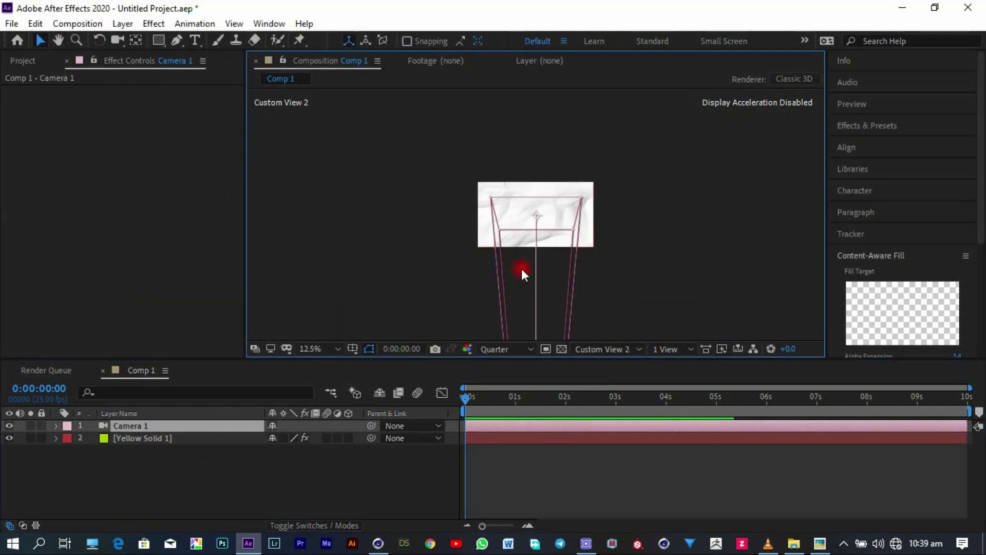
{"action": "key", "text": "F12"}
{"action": "left_click", "coordinate": [666, 349]}
{"action": "left_click", "coordinate": [691, 379]}
{"action": "key", "text": "v"}
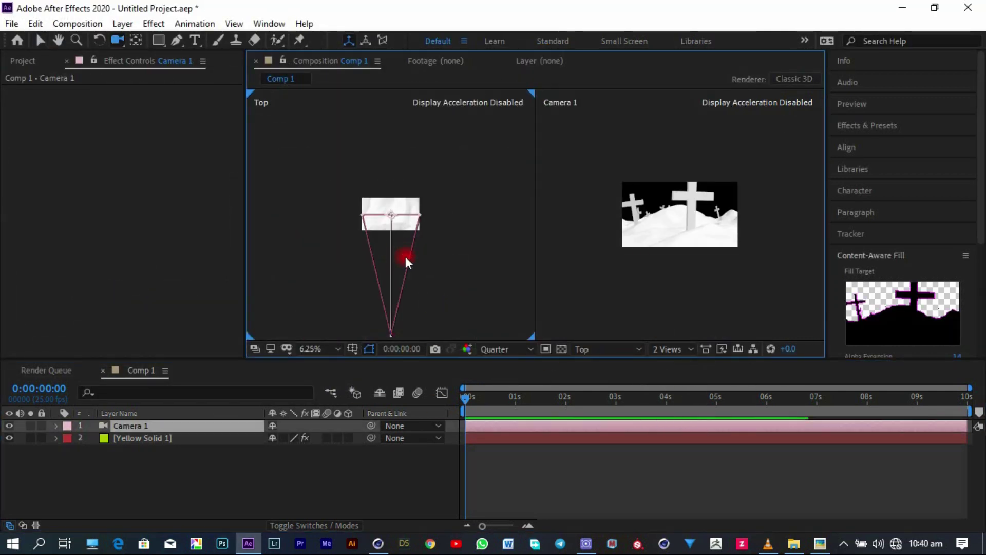
- Reset Camera 1's position, switch the left view to Top, and zero its X, Y, Z rotation
{"action": "scroll", "coordinate": [394, 196], "scroll_direction": "up", "scroll_amount": 2}
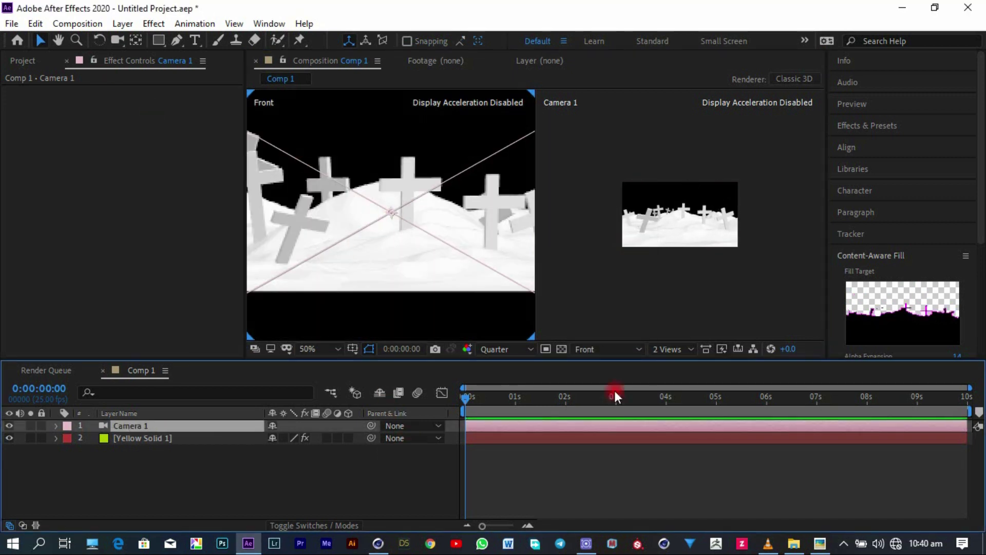
{"action": "key", "text": "ctrl+z"}
{"action": "key", "text": "p"}
{"action": "left_click", "coordinate": [334, 437]}
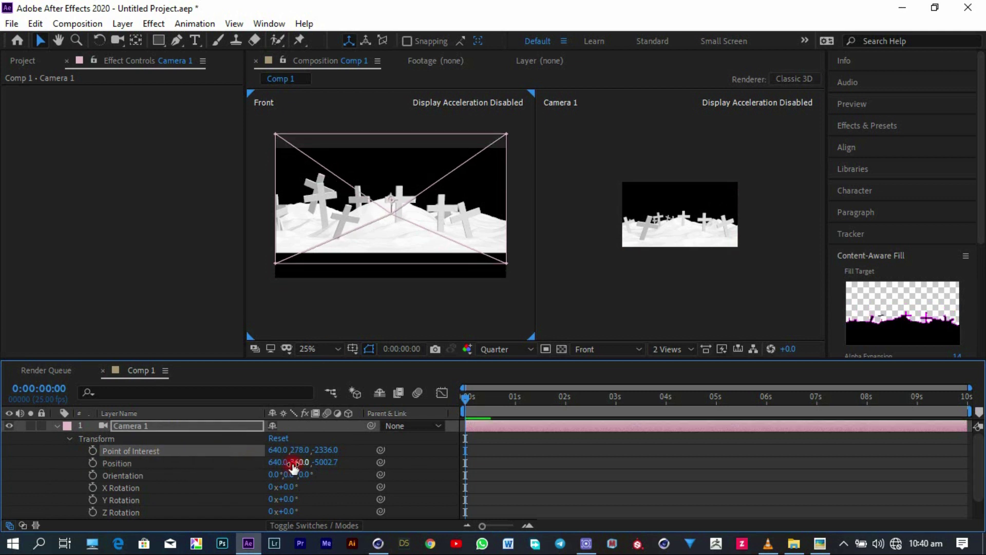
{"action": "left_click", "coordinate": [606, 348]}
{"action": "left_click", "coordinate": [595, 233]}
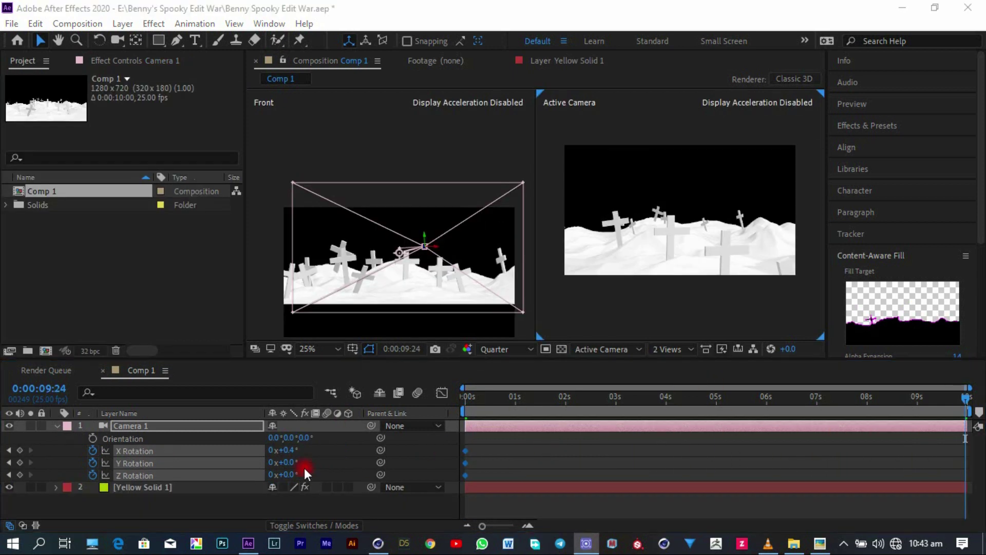
{"action": "mouse_move", "coordinate": [288, 450]}
{"action": "left_mouse_down"}
{"action": "mouse_move", "coordinate": [298, 451]}
{"action": "mouse_move", "coordinate": [289, 452]}
{"action": "left_mouse_up"}
{"action": "left_click", "coordinate": [292, 463]}
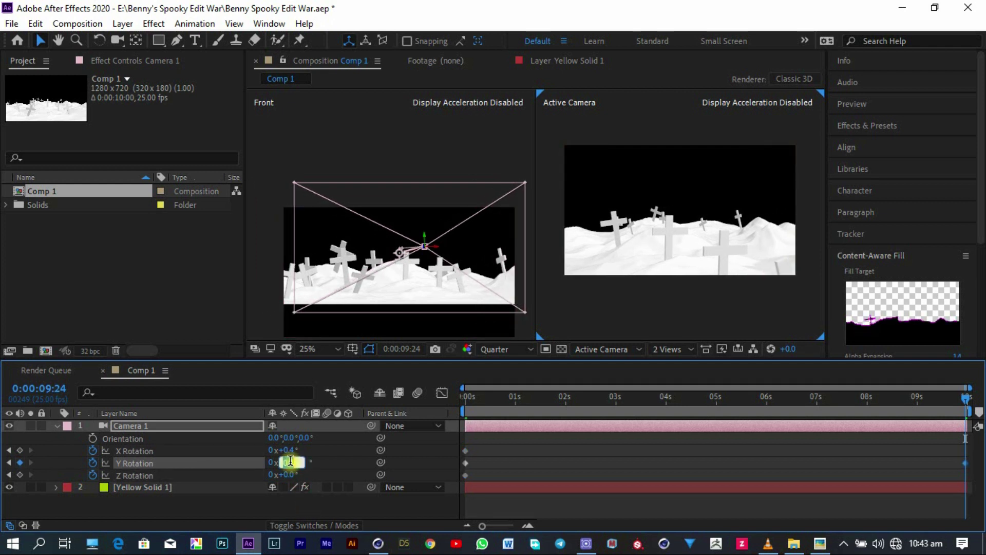
{"action": "left_click_drag", "start_coordinate": [295, 481], "coordinate": [289, 476]}
- In Yellow Solid 1's Scene Setup, add starter-pack rock and telephone_pole models
{"action": "left_click", "coordinate": [57, 426]}
{"action": "left_click", "coordinate": [59, 439]}
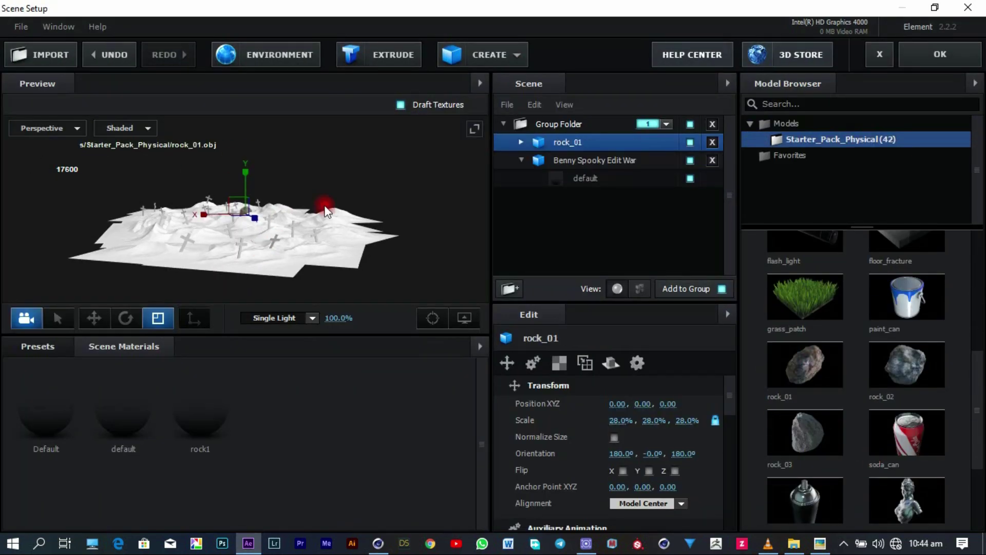
{"action": "left_click", "coordinate": [57, 319]}
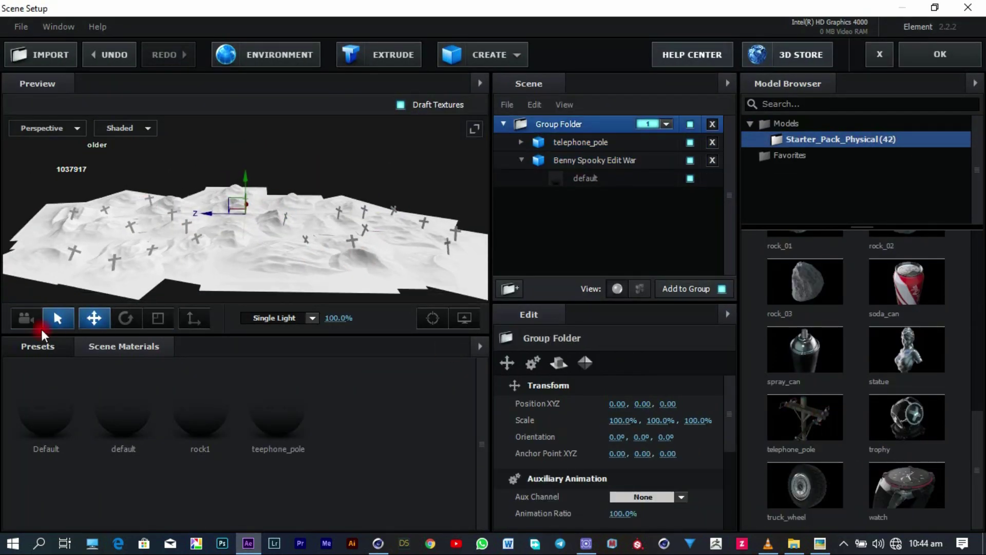
{"action": "left_click", "coordinate": [26, 318]}
{"action": "left_click", "coordinate": [158, 318]}
{"action": "left_click", "coordinate": [203, 221]}
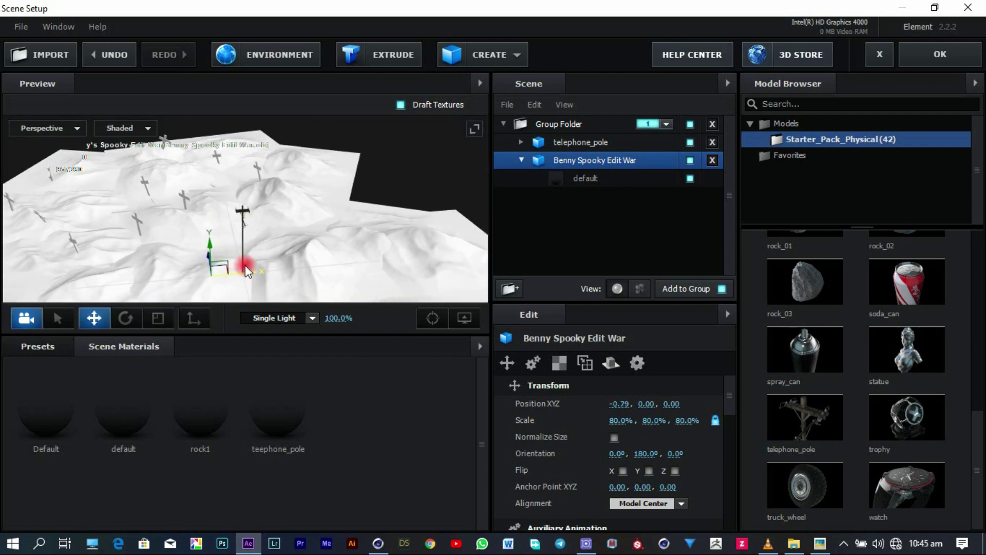
{"action": "left_click", "coordinate": [580, 142]}
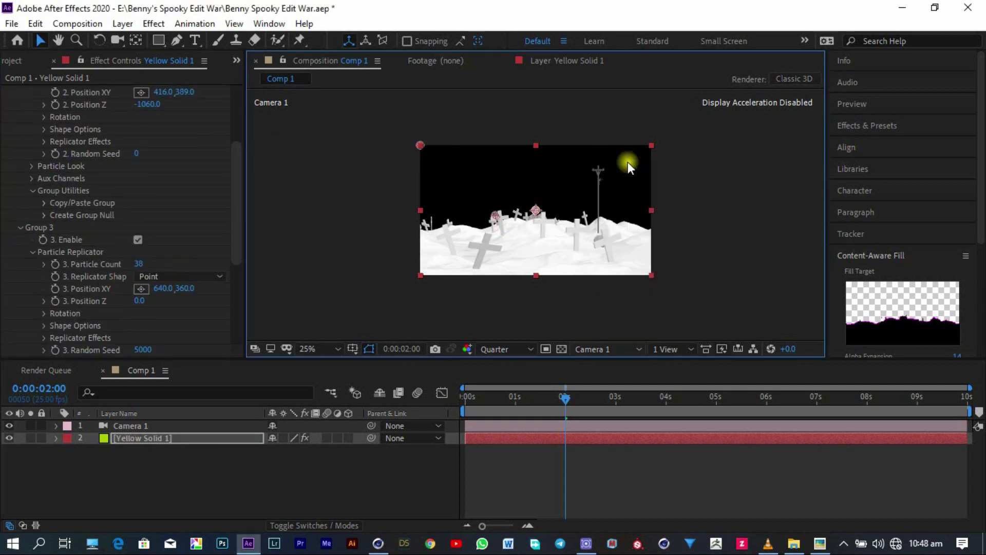
- Set the telephone pole group's position and select the rock_02 model in Scene Setup
{"action": "left_click", "coordinate": [153, 288]}
{"action": "left_click", "coordinate": [115, 124]}
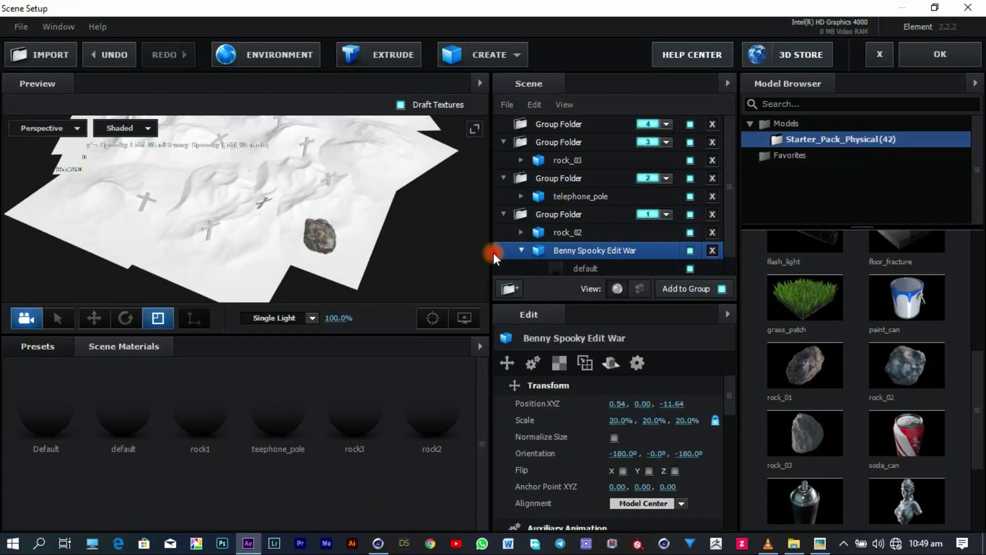
{"action": "left_click", "coordinate": [543, 232]}
{"action": "left_click", "coordinate": [978, 49]}
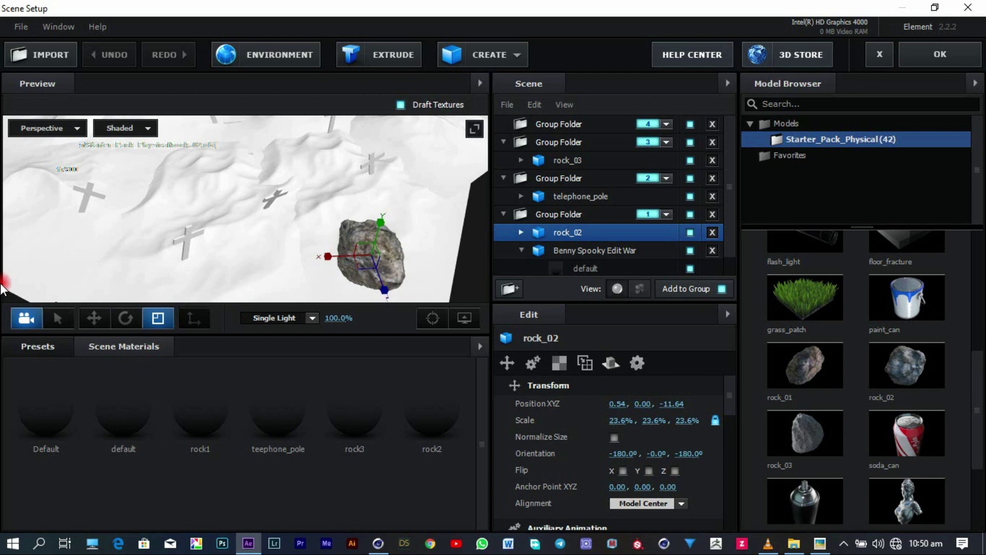
{"action": "left_click_drag", "start_coordinate": [6, 285], "coordinate": [268, 263]}
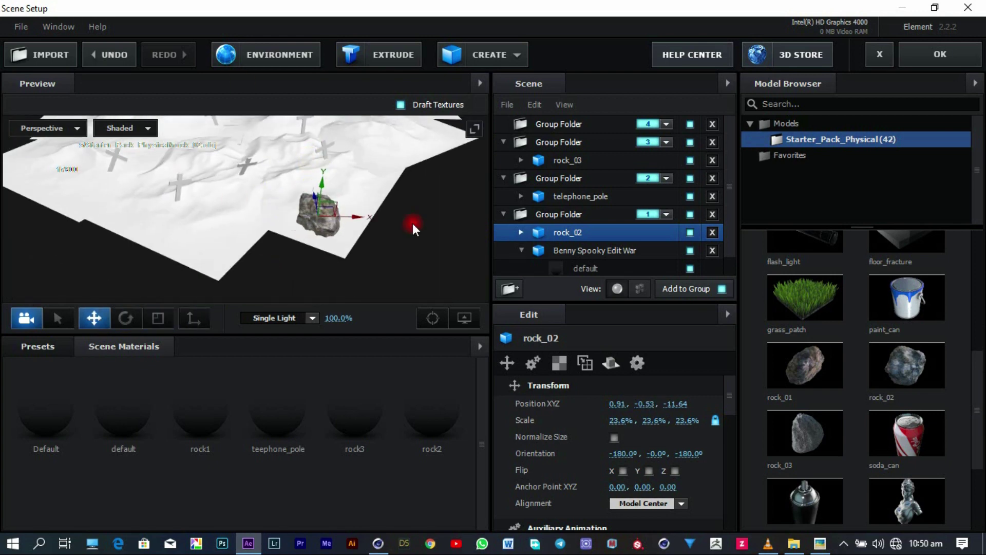
{"action": "scroll", "coordinate": [412, 223], "scroll_direction": "up", "scroll_amount": 3}
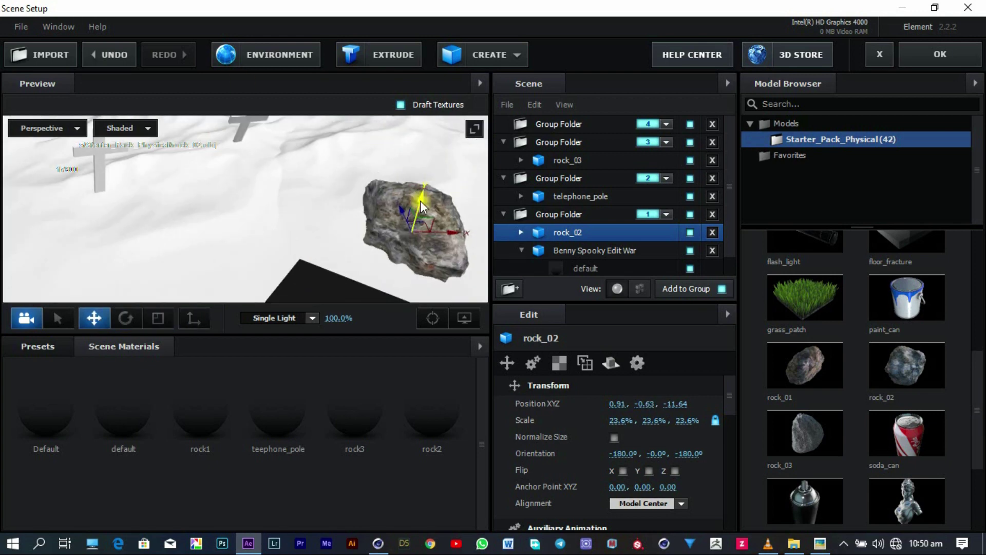
- Duplicate rock_02 and raise the copy higher on the graveyard terrain
{"action": "right_click", "coordinate": [628, 233]}
{"action": "left_click", "coordinate": [678, 298]}
{"action": "mouse_move", "coordinate": [329, 223]}
{"action": "left_mouse_down"}
{"action": "mouse_move", "coordinate": [181, 288]}
{"action": "mouse_move", "coordinate": [169, 220]}
{"action": "mouse_move", "coordinate": [189, 184]}
{"action": "mouse_move", "coordinate": [176, 210]}
{"action": "left_mouse_up"}
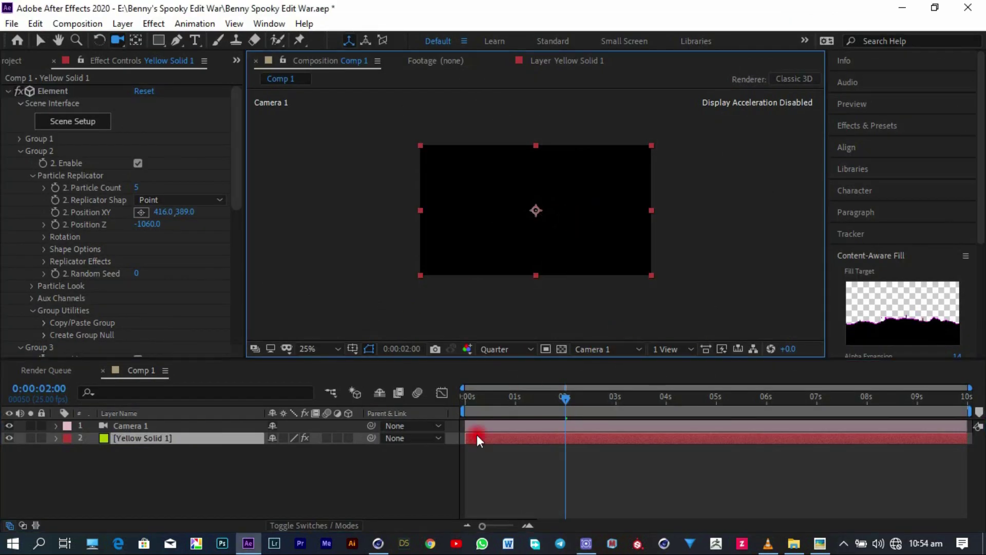
{"action": "key", "text": "Home"}
{"action": "left_click", "coordinate": [329, 181]}
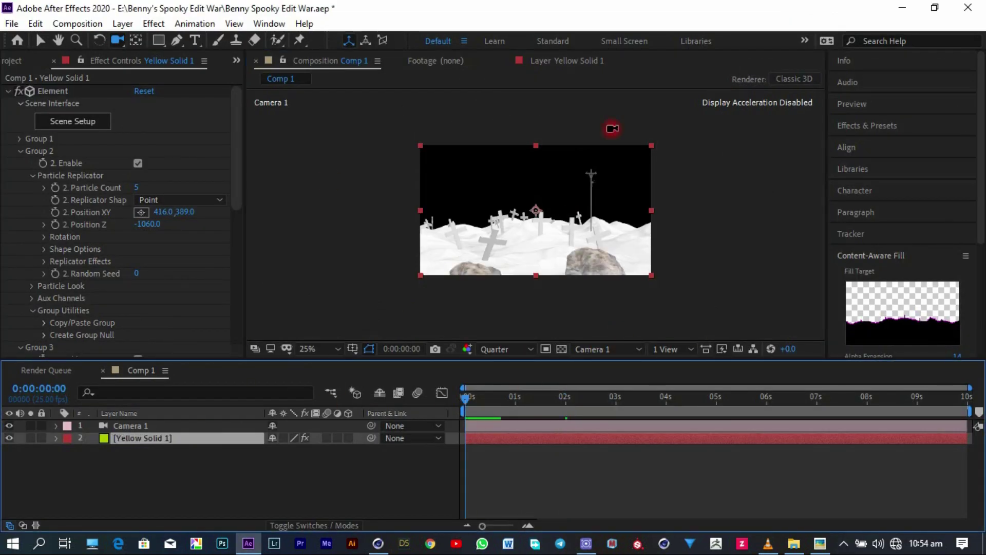
{"action": "left_click", "coordinate": [60, 122]}
{"action": "left_click_drag", "start_coordinate": [203, 258], "coordinate": [247, 144]}
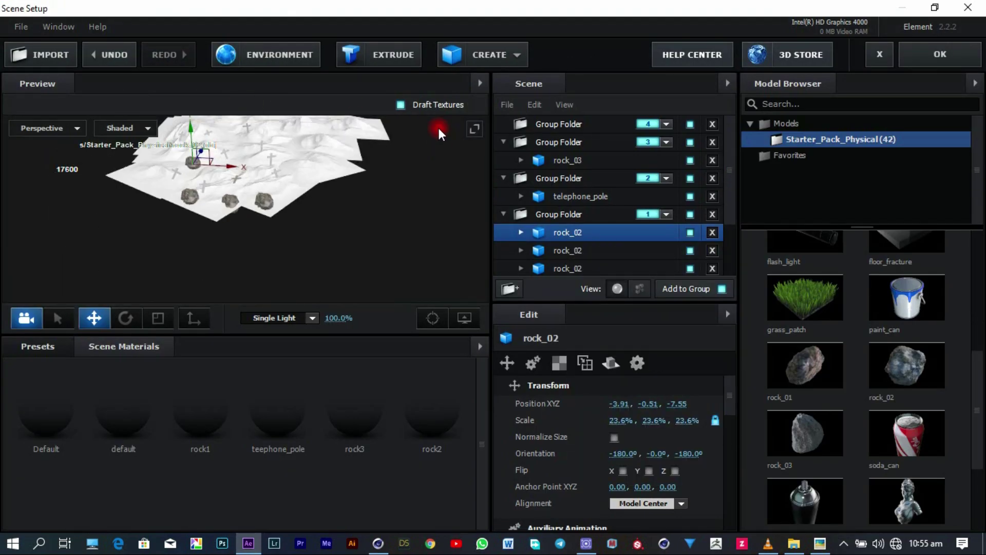
- Select rock_03, then duplicate the telephone pole and rotate the copy to tilt it
{"action": "left_click", "coordinate": [288, 140]}
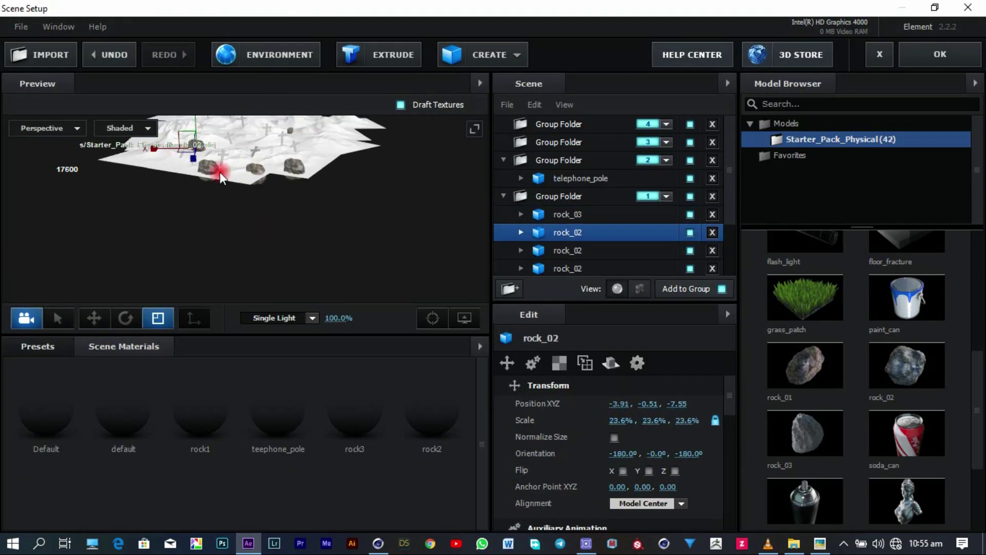
{"action": "scroll", "coordinate": [308, 208], "scroll_direction": "up", "scroll_amount": 5}
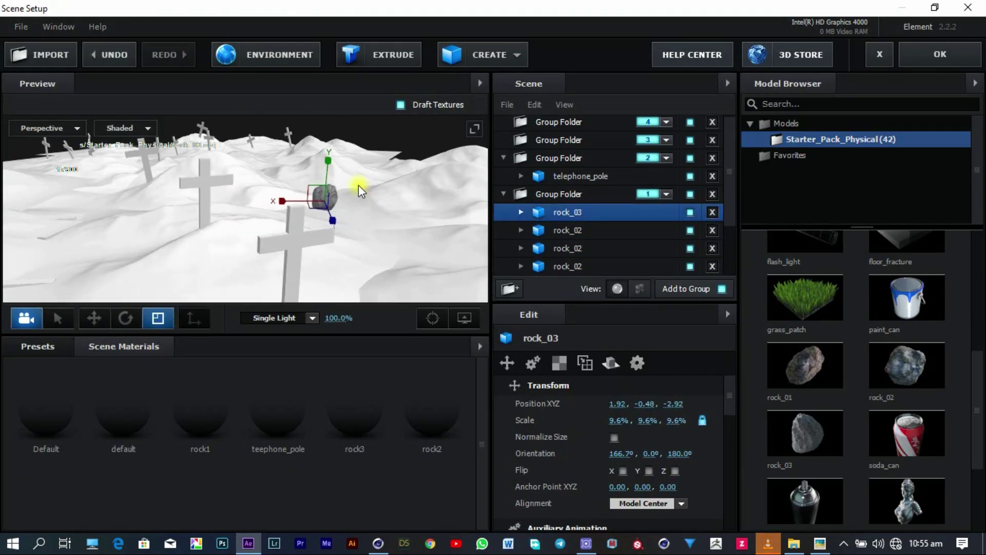
{"action": "left_click", "coordinate": [566, 139]}
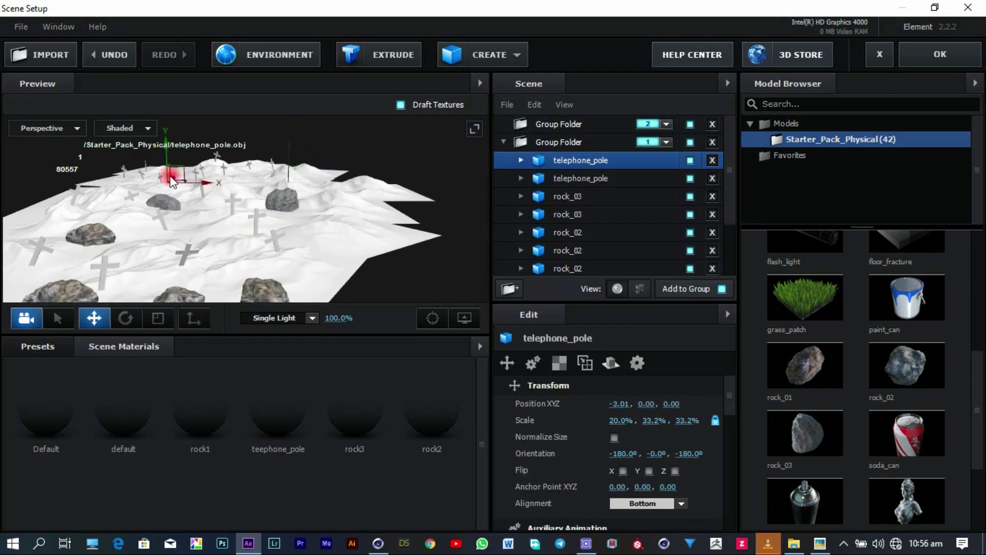
{"action": "key", "text": "e"}
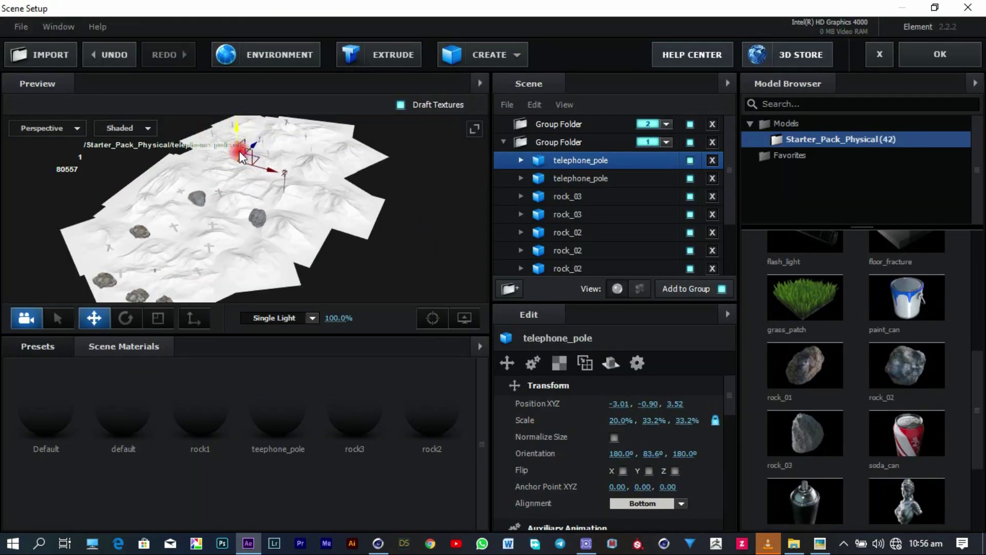
{"action": "left_click_drag", "start_coordinate": [241, 157], "coordinate": [294, 146]}
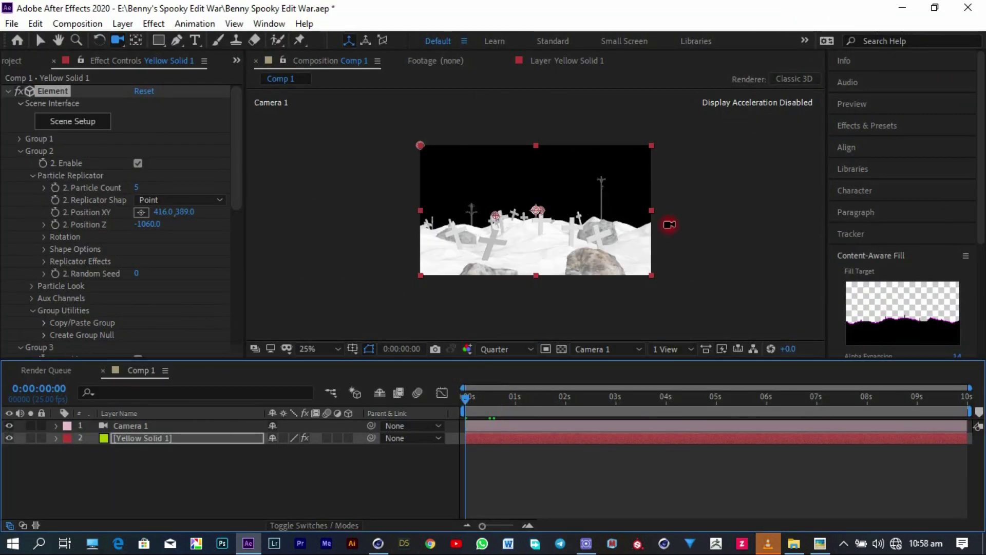
{"action": "key", "text": "v"}
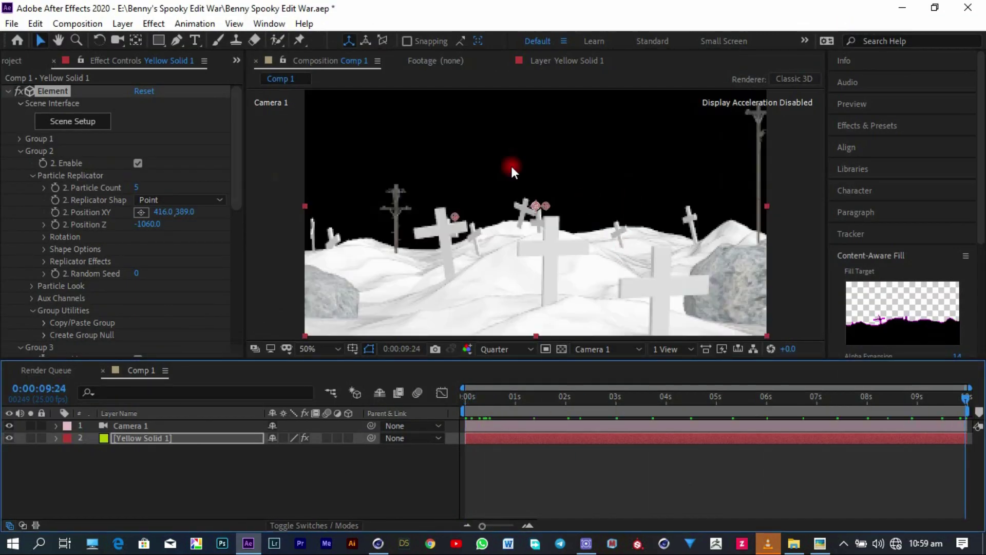
- Apply a lighting preset, show full resolution, and set the fog start distance
{"action": "key", "text": "comma"}
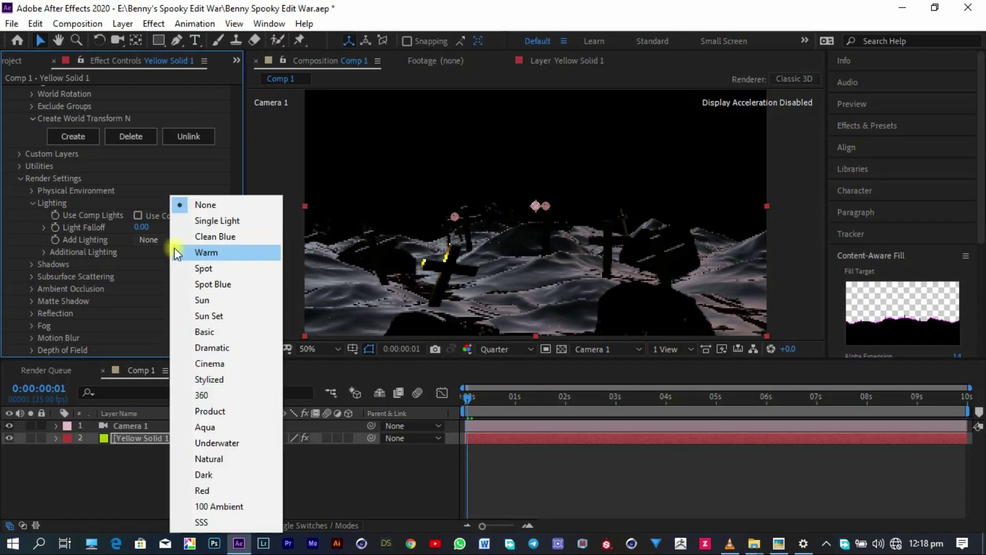
{"action": "left_click", "coordinate": [175, 248]}
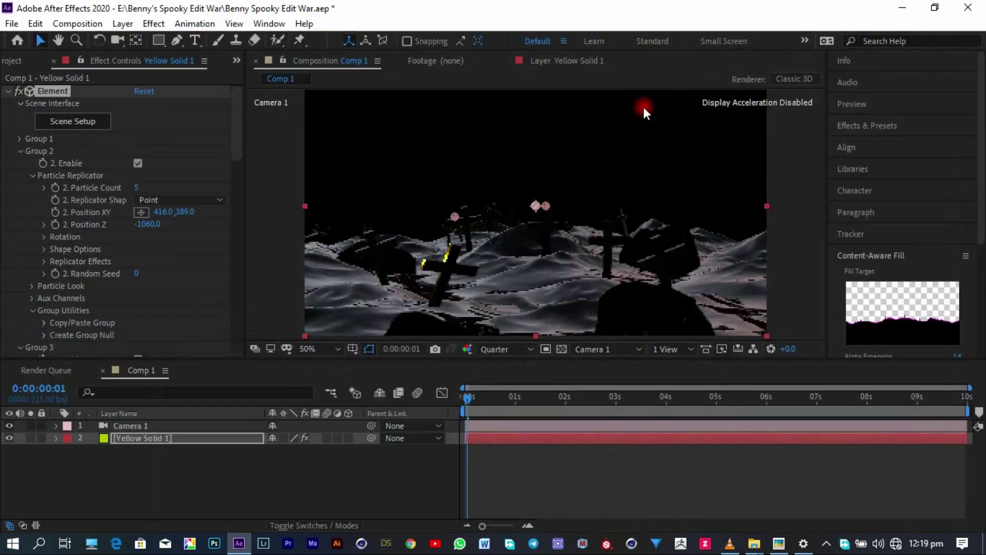
{"action": "left_click", "coordinate": [506, 349]}
{"action": "left_click", "coordinate": [514, 383]}
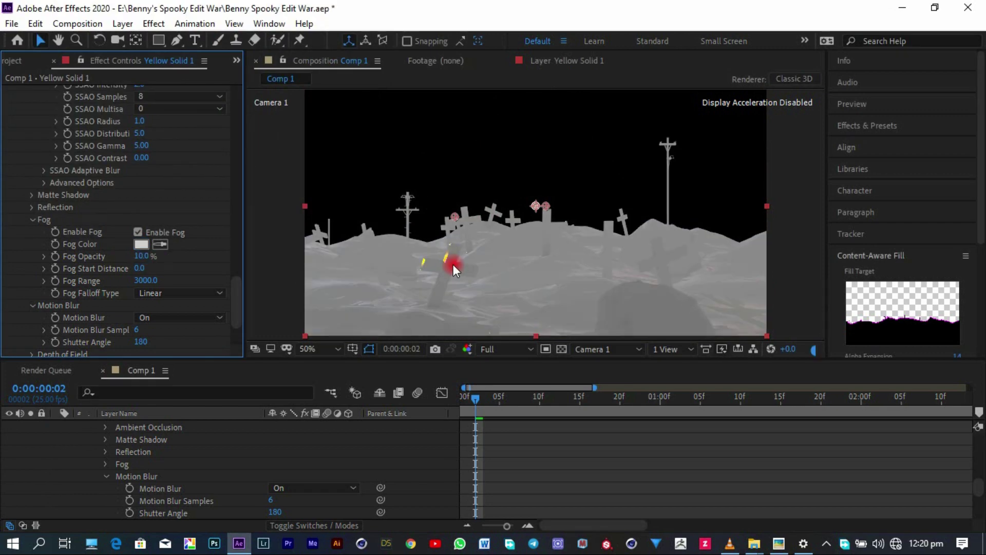
{"action": "left_click_drag", "start_coordinate": [138, 268], "coordinate": [140, 277]}
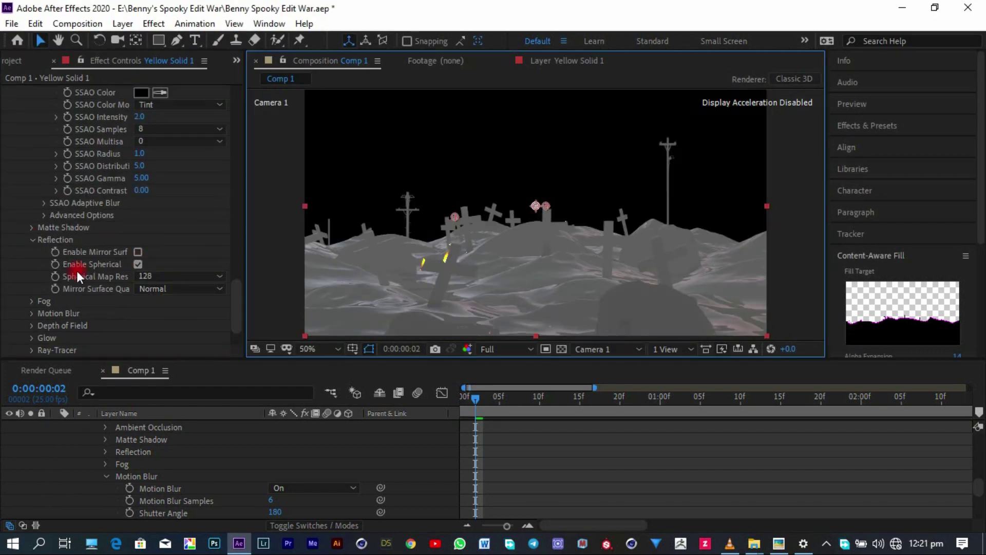
{"action": "scroll", "coordinate": [34, 265], "scroll_direction": "down", "scroll_amount": 2}
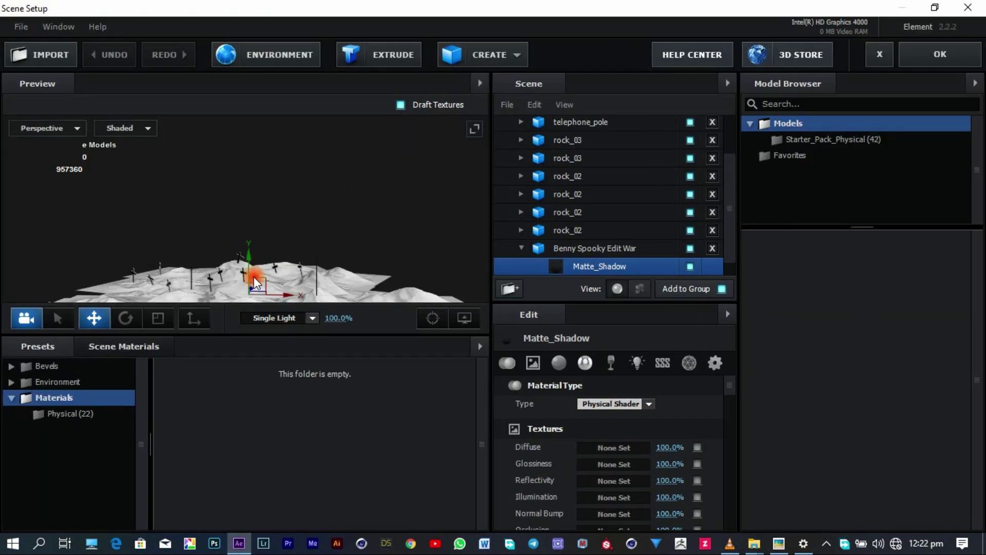
- Select the Default ground material and extract the downloaded mud texture zip for it
{"action": "left_click", "coordinate": [124, 347]}
{"action": "left_click", "coordinate": [123, 483]}
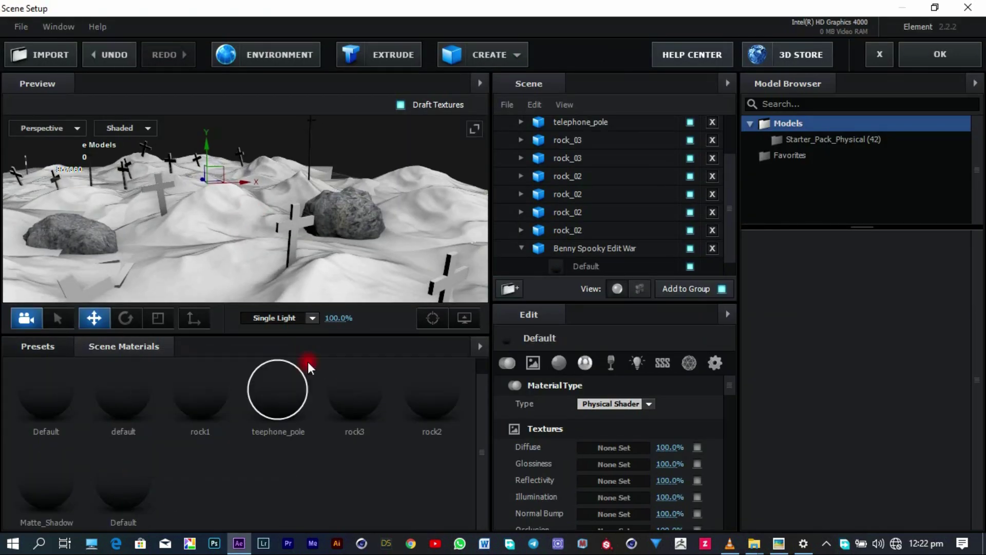
{"action": "left_click", "coordinate": [533, 363]}
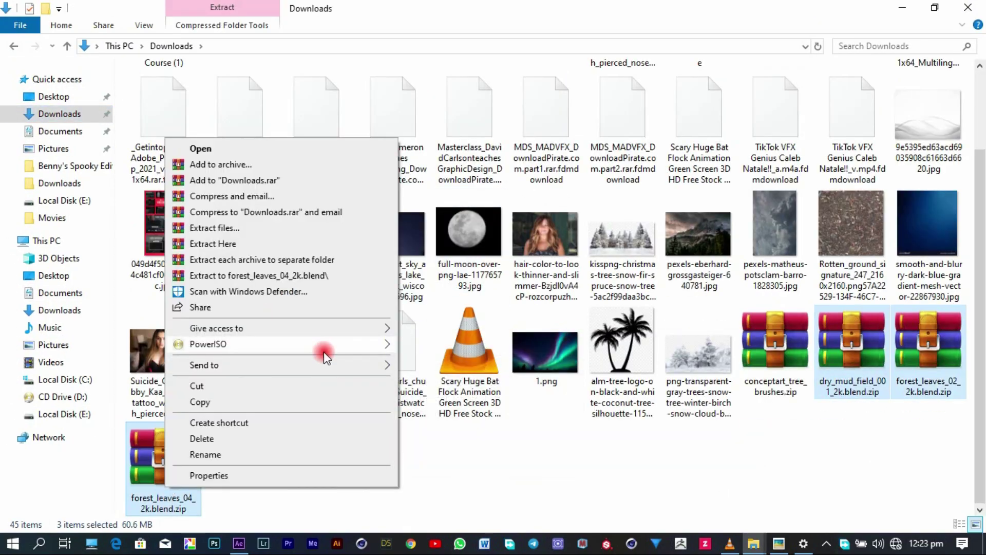
{"action": "left_click", "coordinate": [326, 346]}
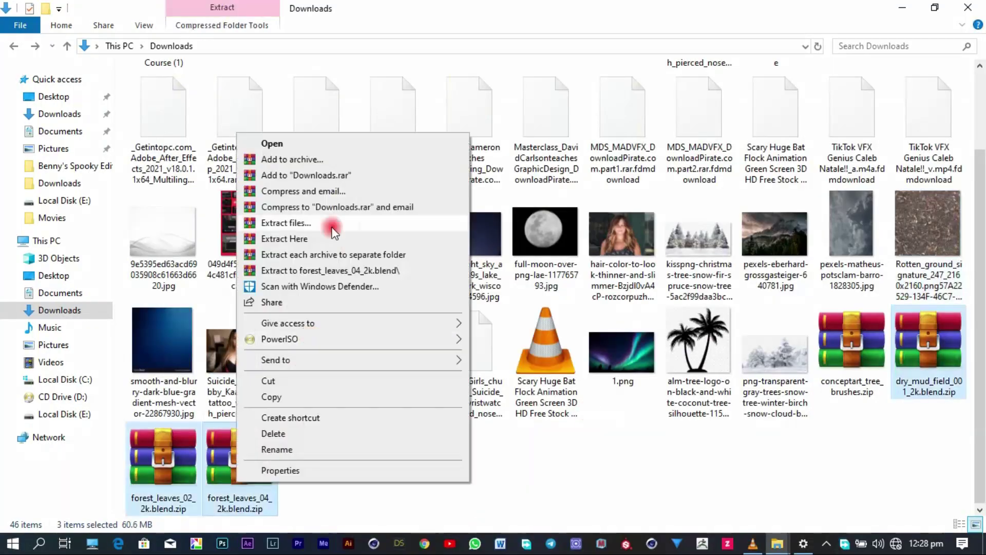
{"action": "left_click", "coordinate": [330, 166]}
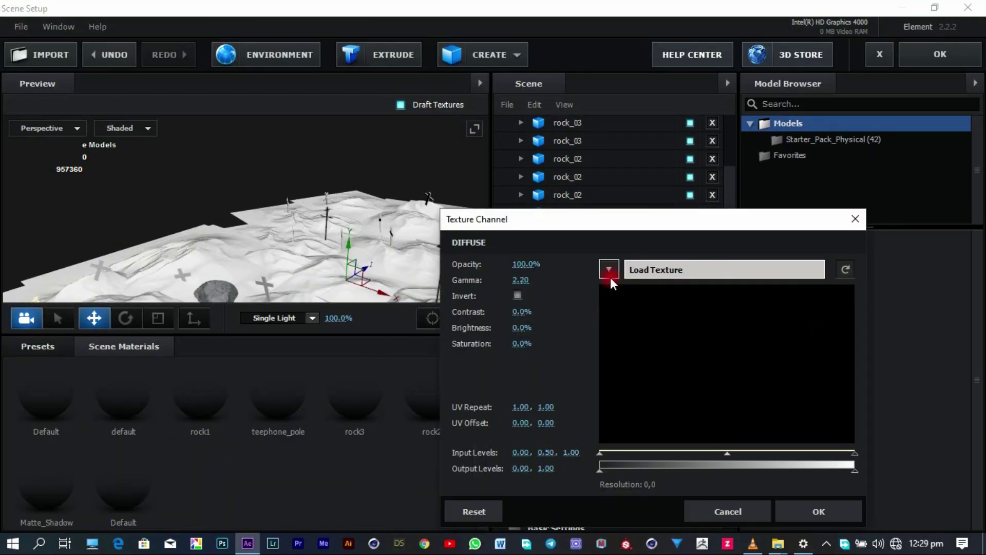
- Load the dry_mud_field images as the ground's diffuse texture and normal bump map
{"action": "left_click", "coordinate": [610, 278]}
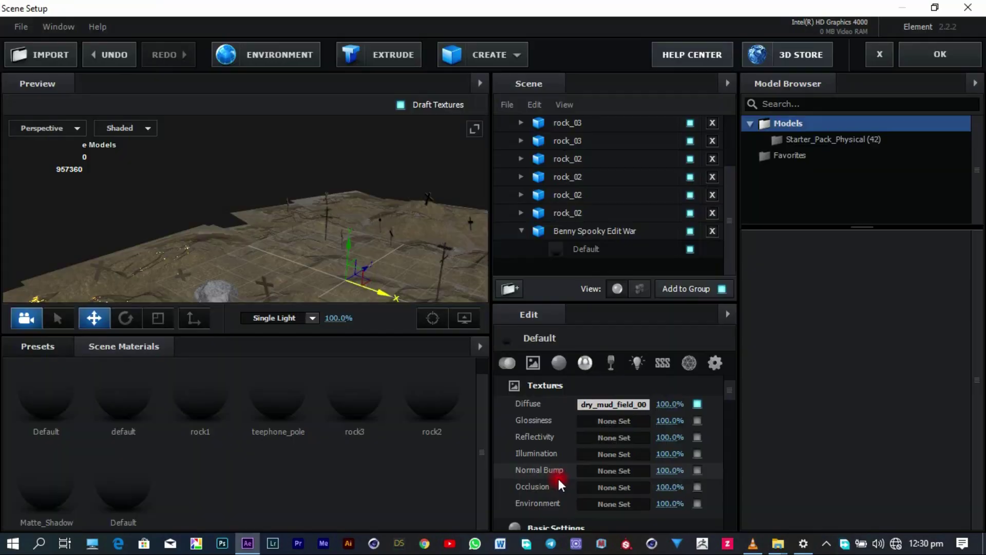
{"action": "left_click", "coordinate": [614, 471]}
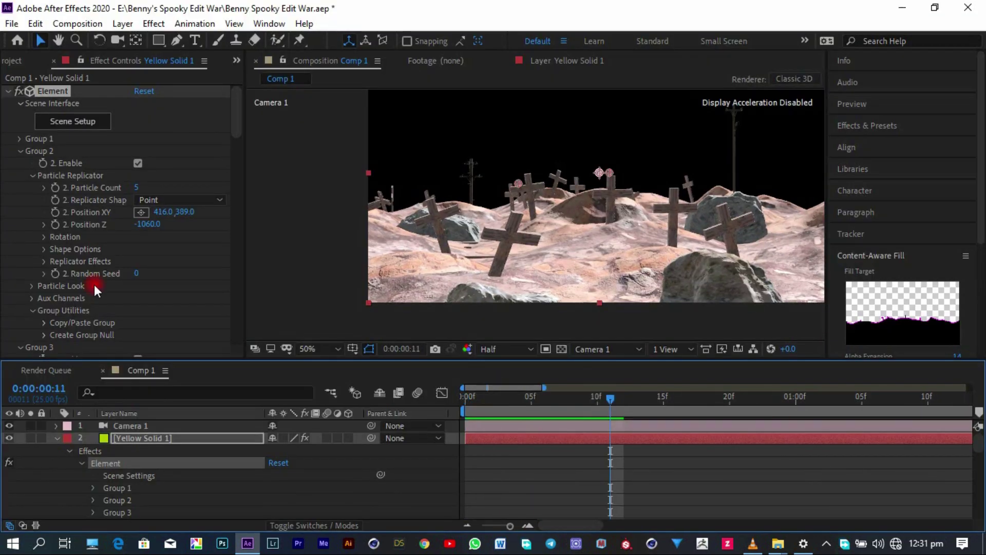
{"action": "scroll", "coordinate": [154, 273], "scroll_direction": "down", "scroll_amount": 10}
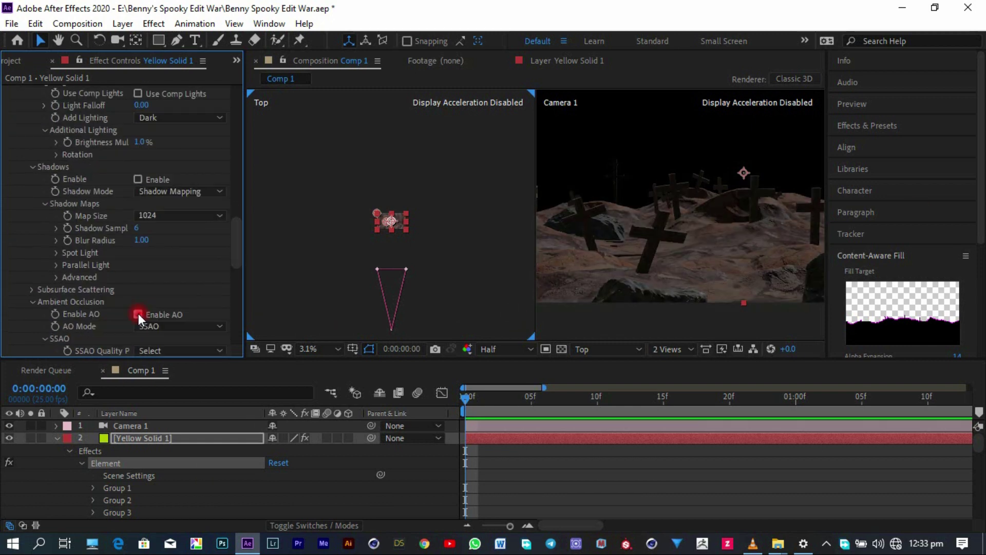
- Adjust the fog colour in Element's render settings
{"action": "scroll", "coordinate": [184, 326], "scroll_direction": "down", "scroll_amount": 15}
{"action": "left_click", "coordinate": [141, 304]}
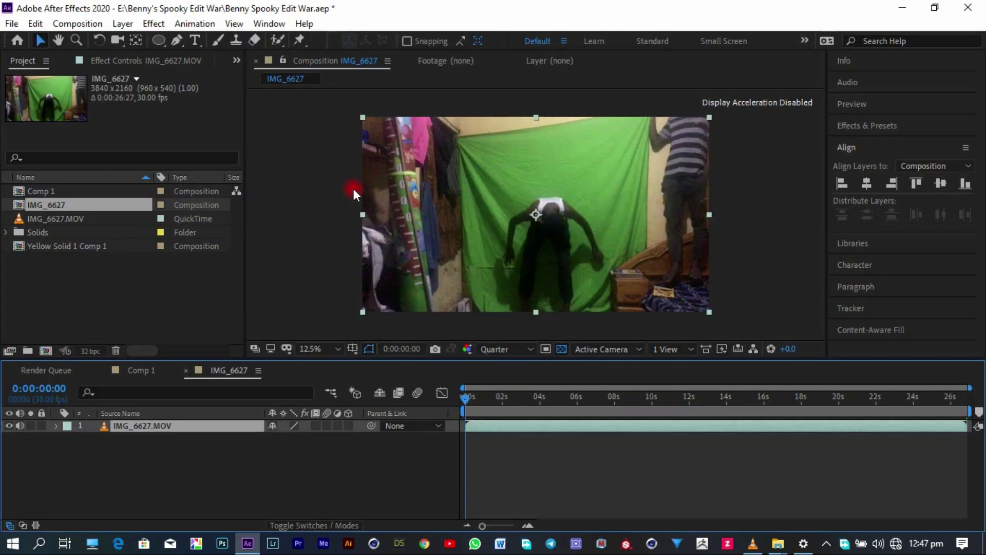
- Draw an elliptical mask on the layer with the Q ellipse tool
{"action": "key", "text": "q"}
{"action": "left_click_drag", "start_coordinate": [483, 139], "coordinate": [619, 330]}
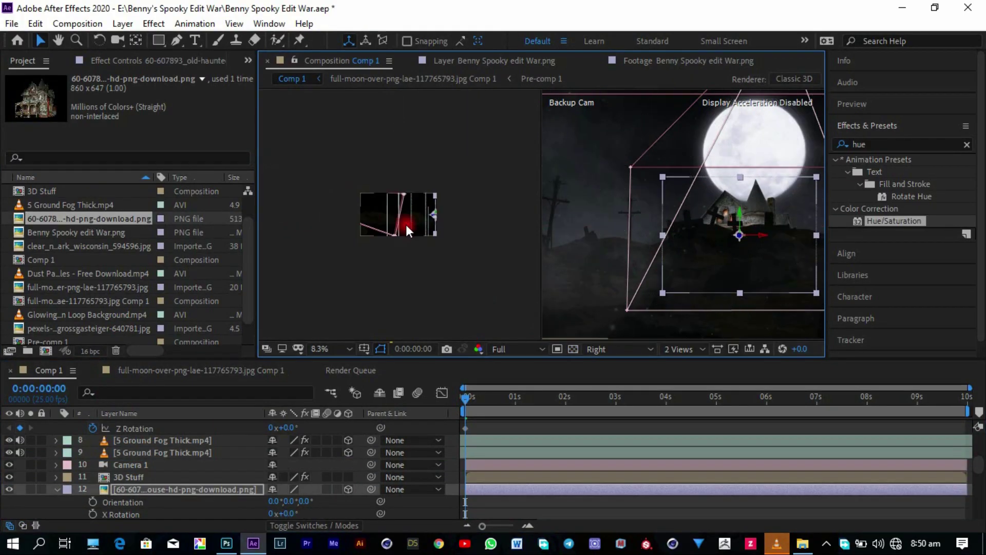
- Scroll the panel up and back down to look over the haunted house layer
{"action": "scroll", "coordinate": [811, 183], "scroll_direction": "up", "scroll_amount": 2}
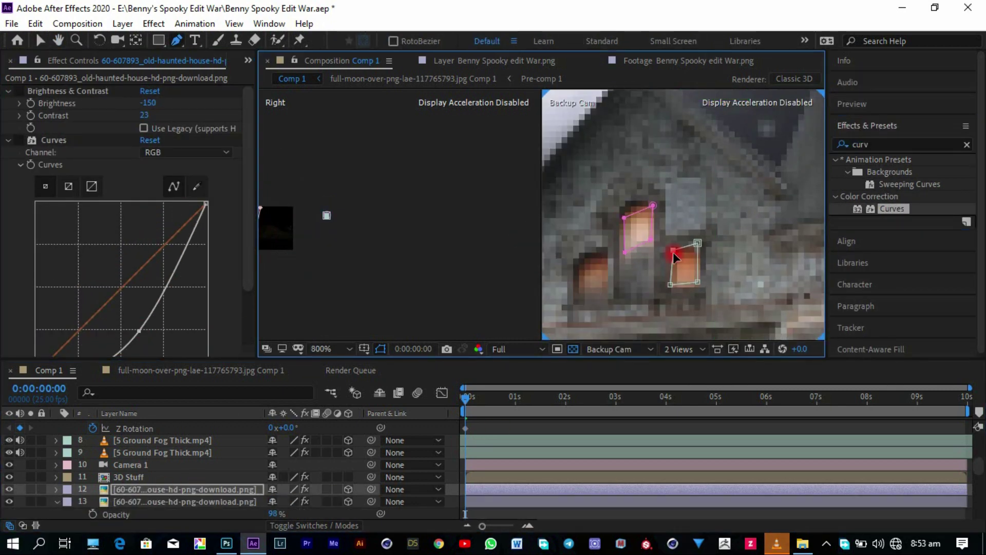
{"action": "scroll", "coordinate": [674, 257], "scroll_direction": "down", "scroll_amount": 3}
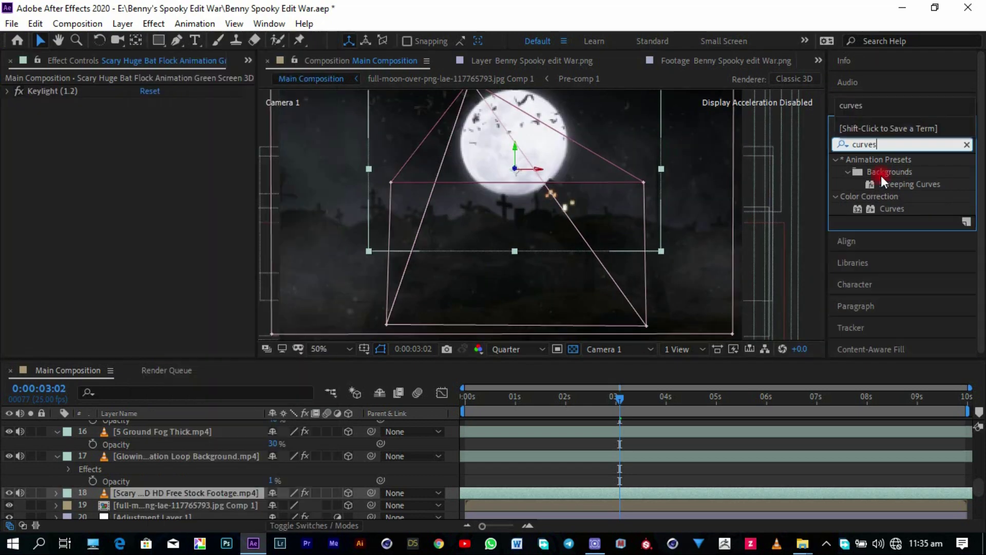
- Show the viewer at full resolution and apply Keylight to the bat layer
{"action": "left_click", "coordinate": [511, 382]}
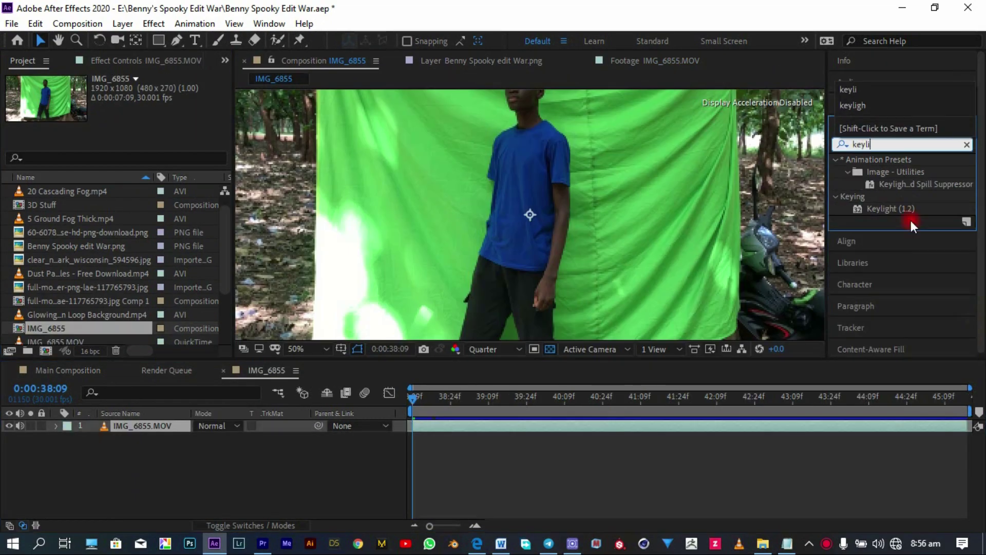
{"action": "left_click_drag", "start_coordinate": [901, 215], "coordinate": [598, 170]}
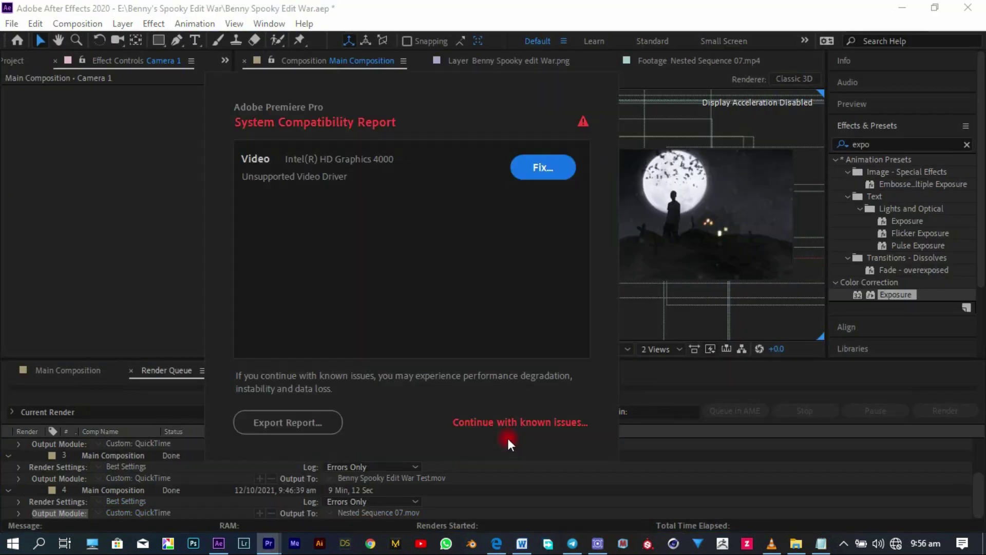
- Get past Premiere Pro's compatibility warning with Continue with Known Issues
{"action": "left_click", "coordinate": [507, 432]}
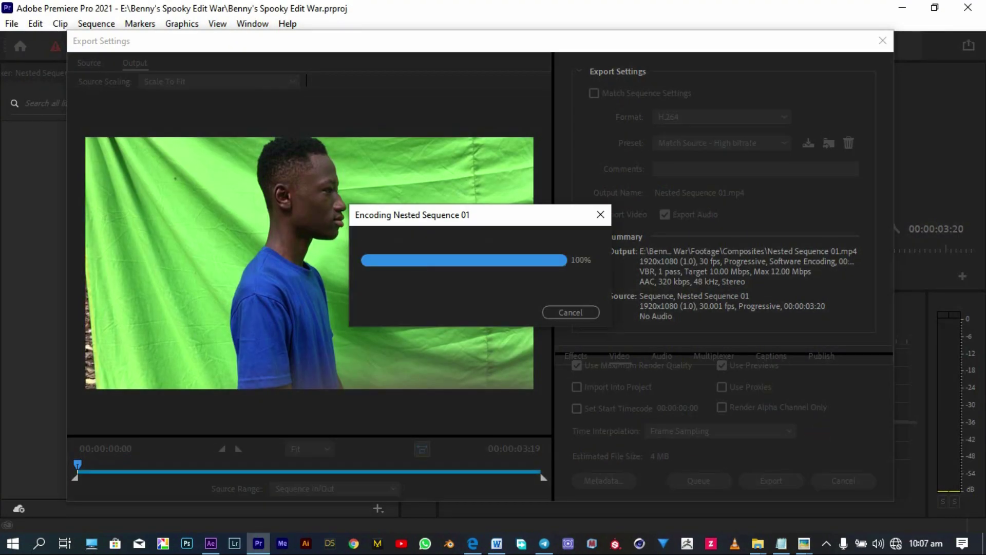
{"action": "left_click", "coordinate": [152, 475]}
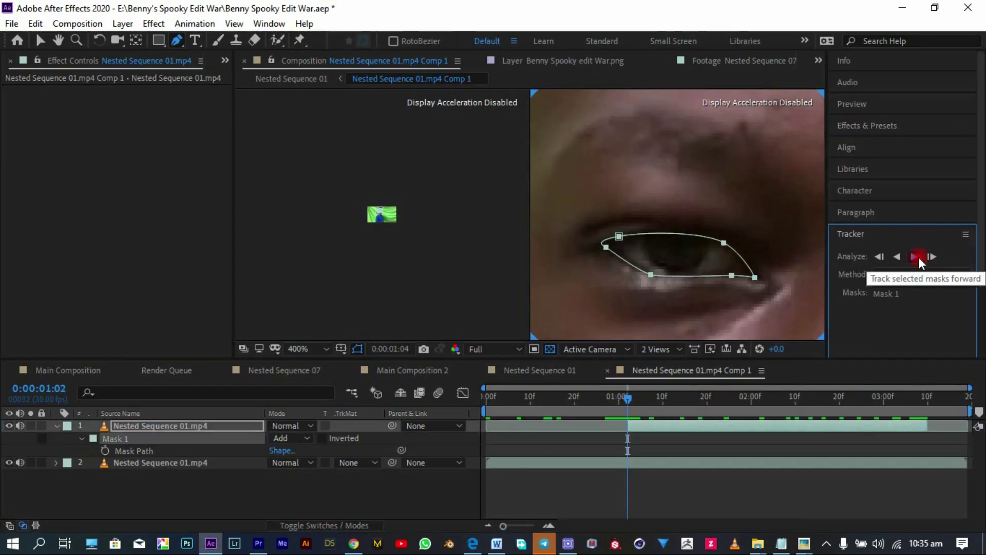
- Open the glowing iris PNG from the Google image results
{"action": "left_click", "coordinate": [922, 255]}
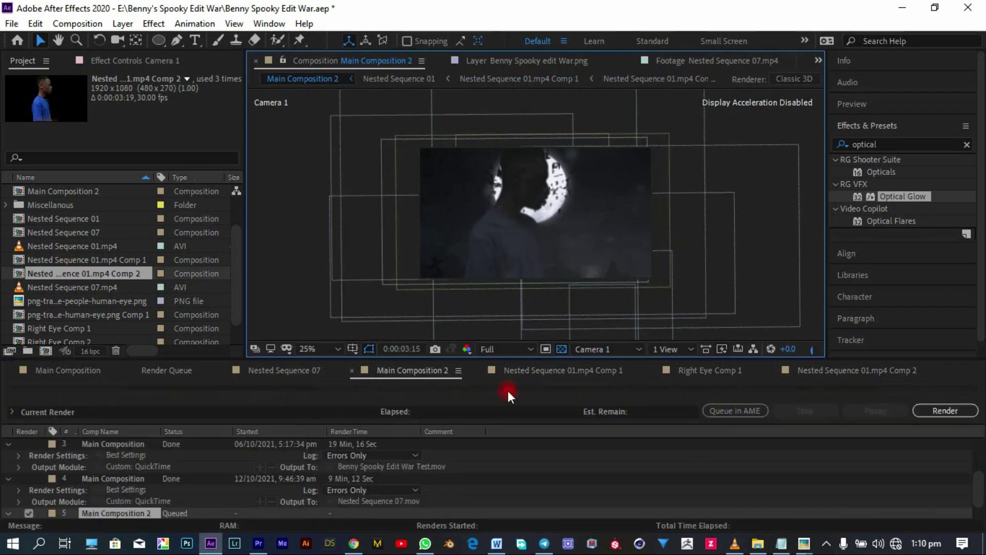
- Stop the render currently running in the Render Queue
{"action": "left_click", "coordinate": [812, 405]}
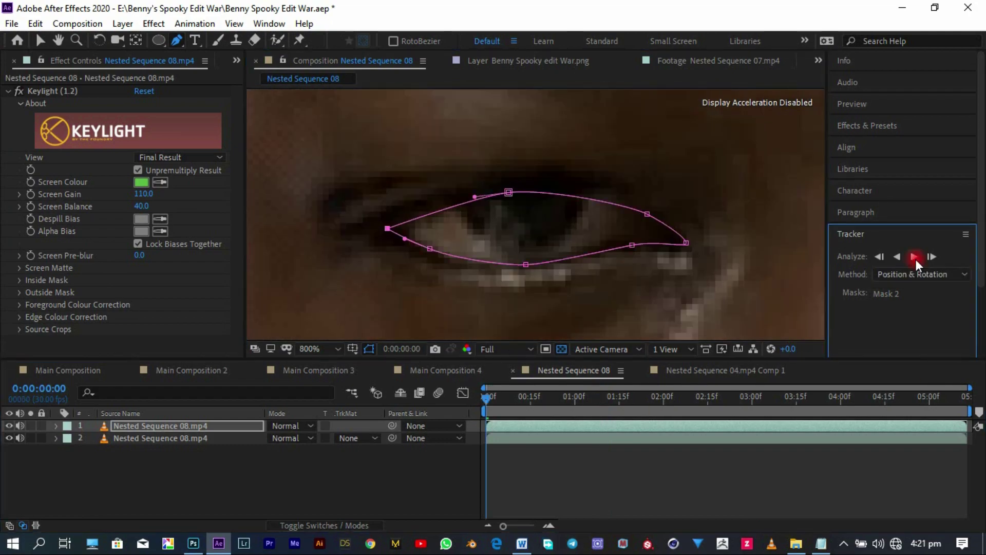
- Track the eye mask forward through the clip
{"action": "left_click", "coordinate": [915, 256]}
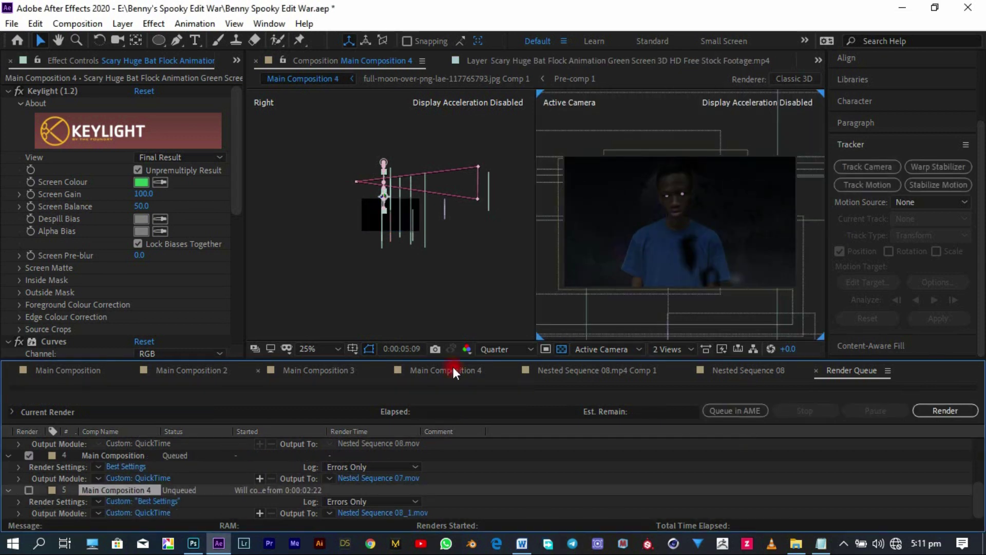
- Open Main Composition 4 and choose where its rendered movie is saved
{"action": "left_click", "coordinate": [453, 370]}
{"action": "left_click", "coordinate": [380, 510]}
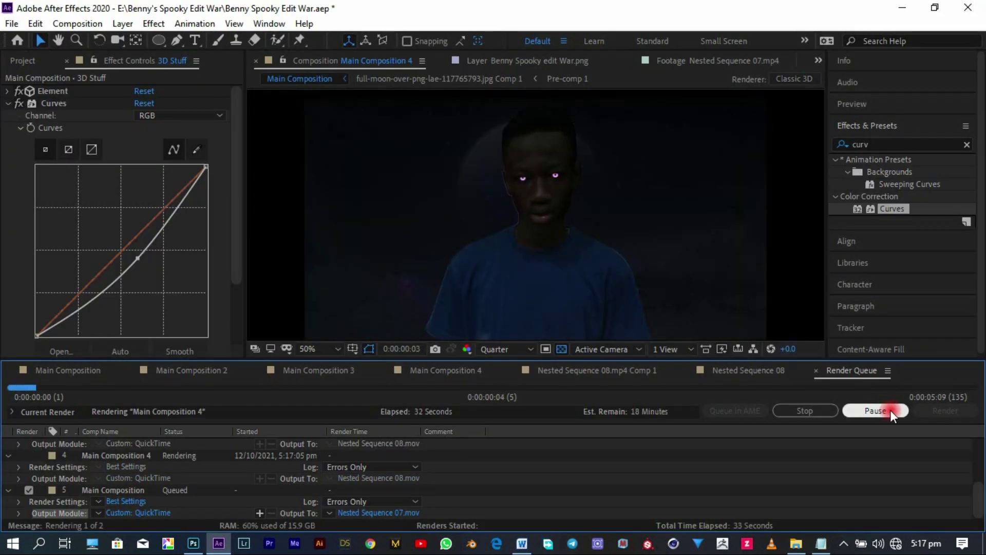